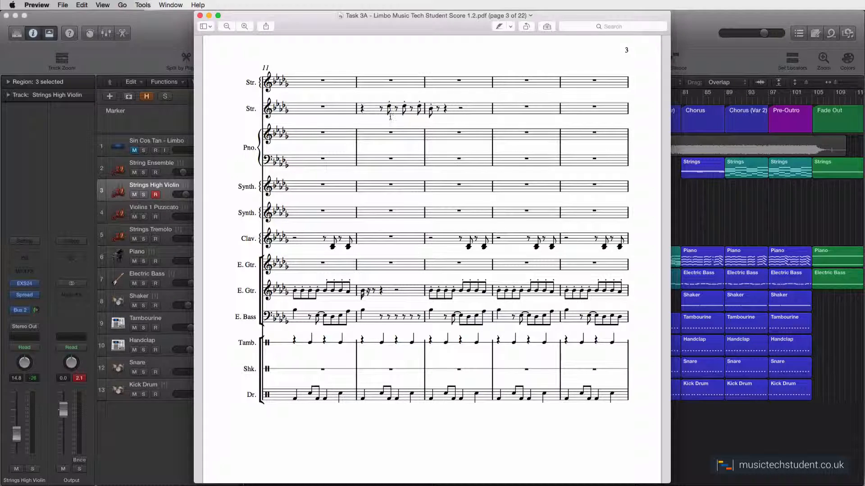
Step: Examine the string parts in the Limbo score from Verse 1 on page 2 through the Chorus on page 5, and close the score
scroll(388, 123, down, 3)
scroll(388, 122, up, 5)
scroll(390, 122, up, 10)
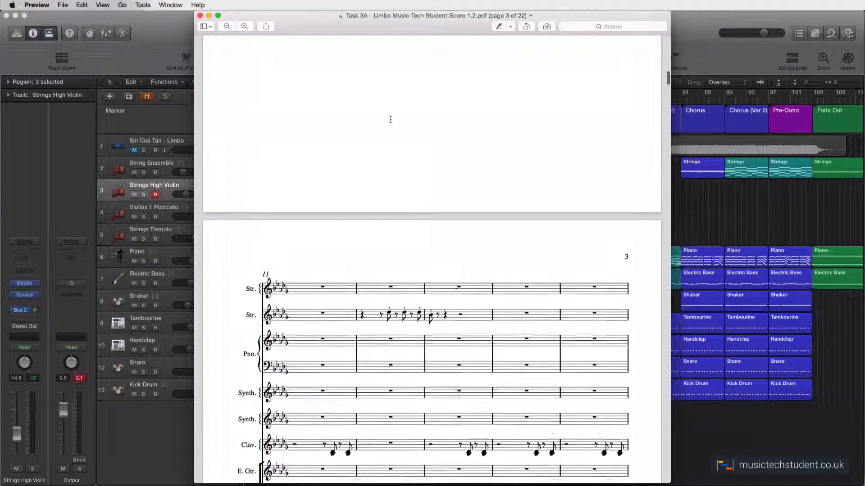
scroll(391, 121, up, 3)
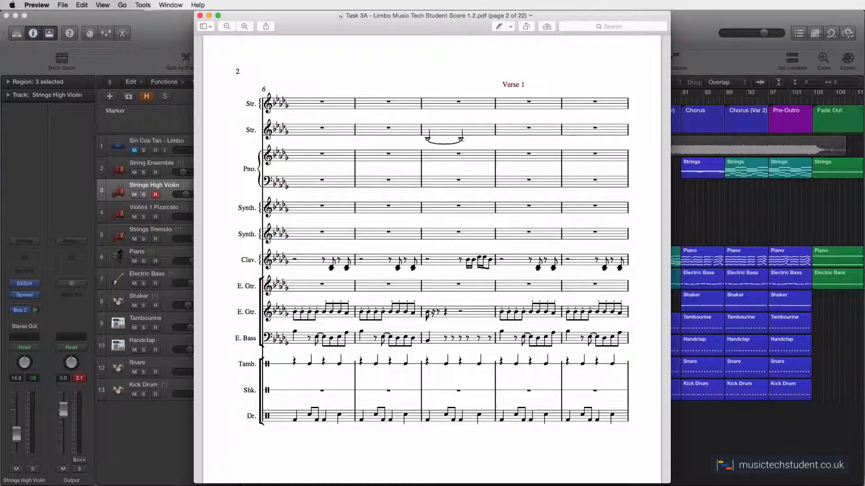
scroll(457, 145, down, 15)
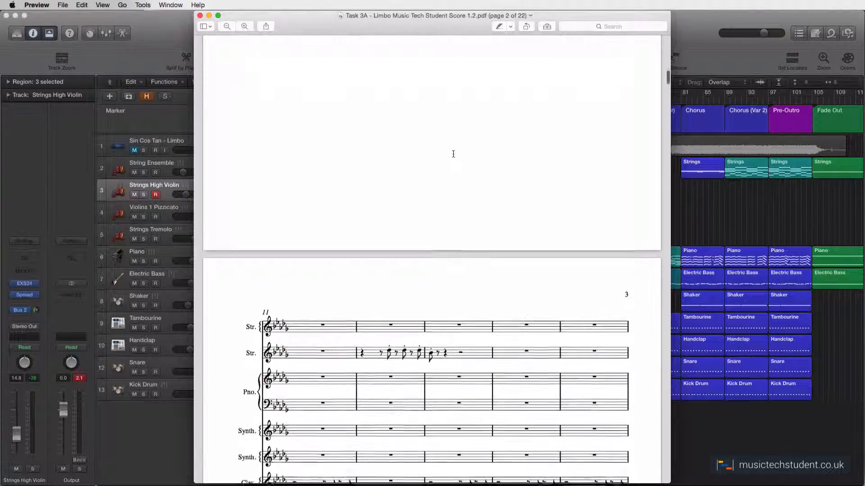
scroll(386, 215, down, 1)
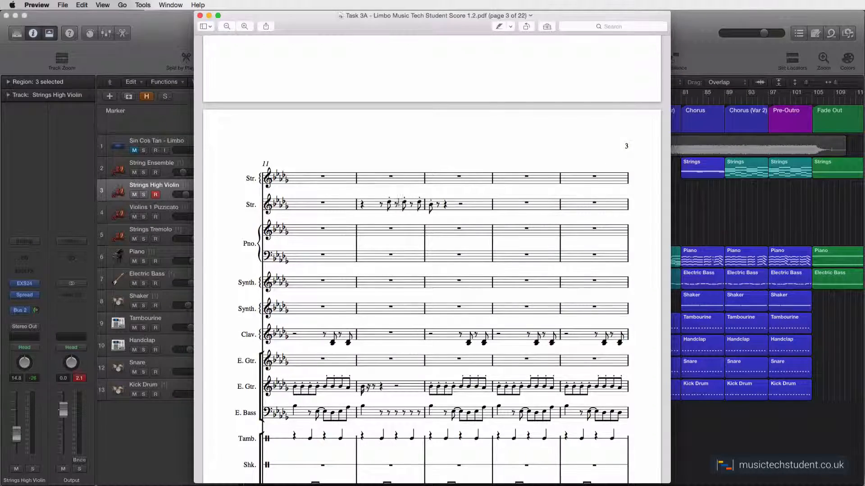
scroll(398, 202, down, 10)
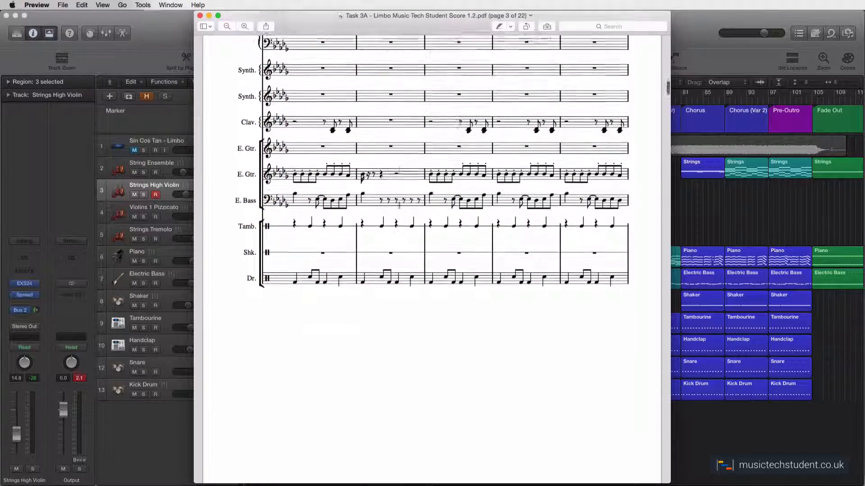
scroll(398, 205, down, 15)
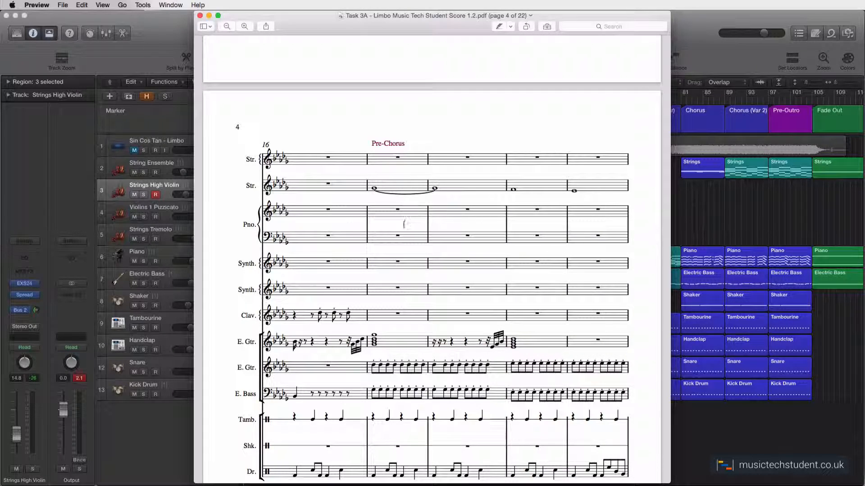
scroll(404, 224, down, 20)
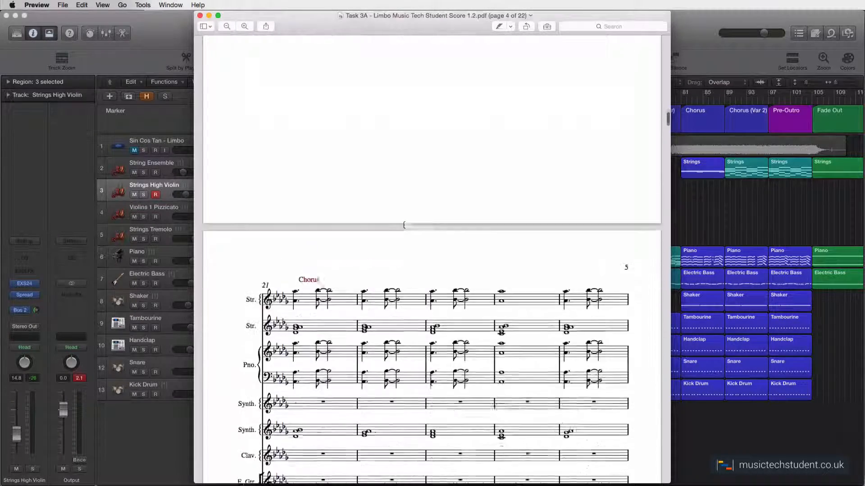
scroll(404, 225, down, 7)
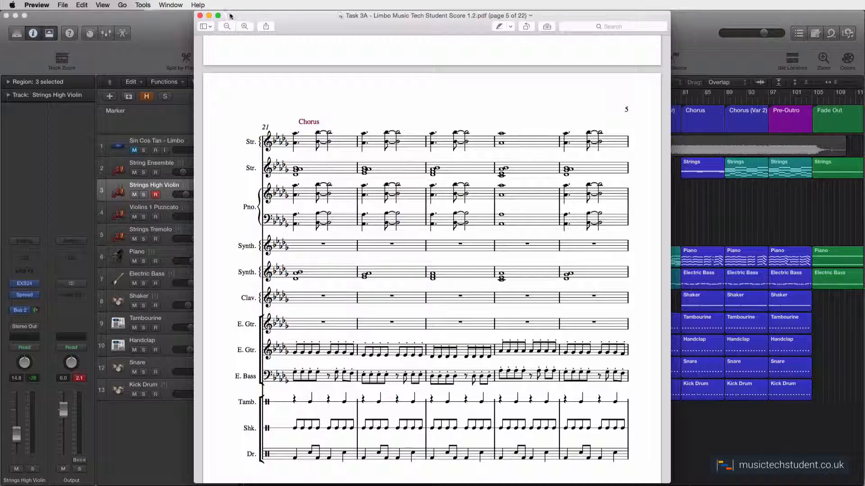
click(200, 16)
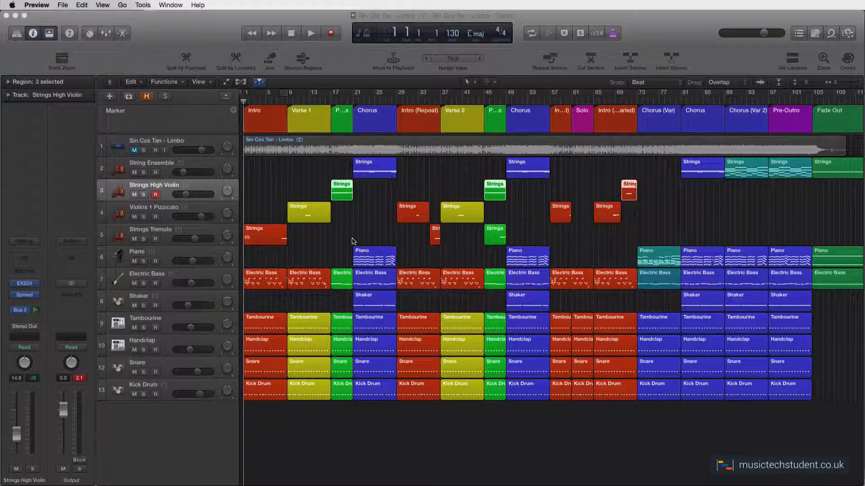
Step: Load the factory orchestral String Ensemble sound into the EXS24 sampler on the Strings Tremolo track
click(205, 233)
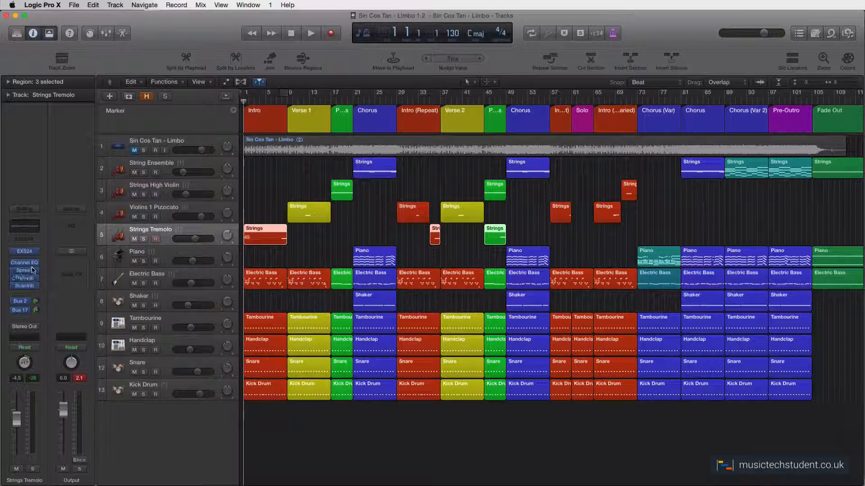
click(25, 251)
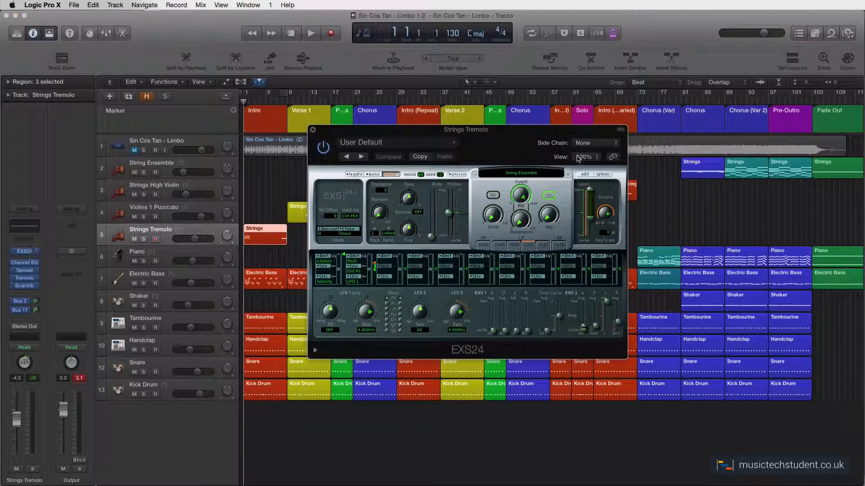
click(533, 174)
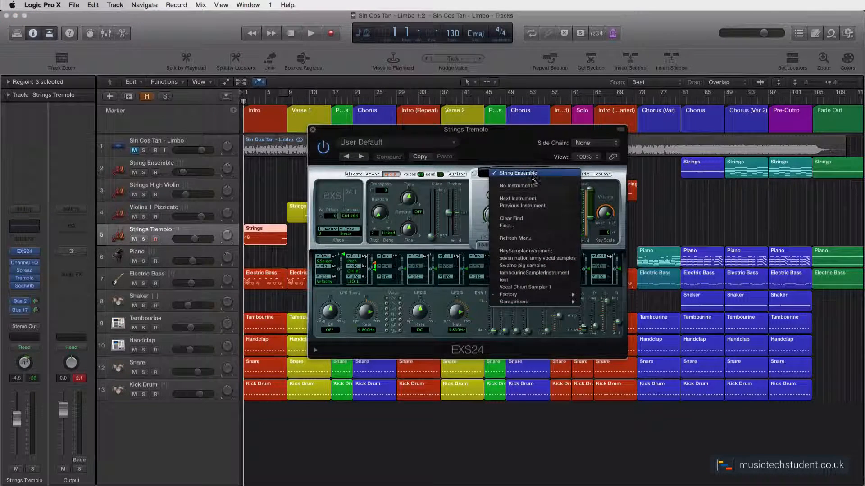
mouse_move(544, 297)
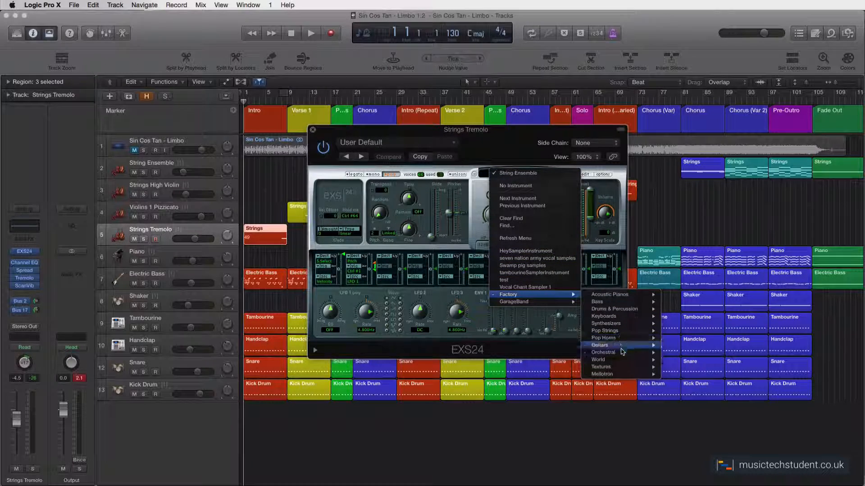
mouse_move(623, 355)
mouse_move(693, 411)
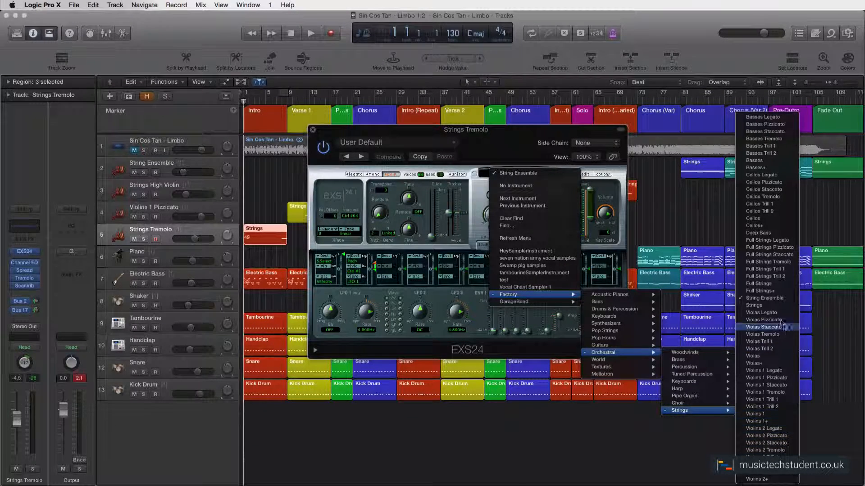
click(765, 299)
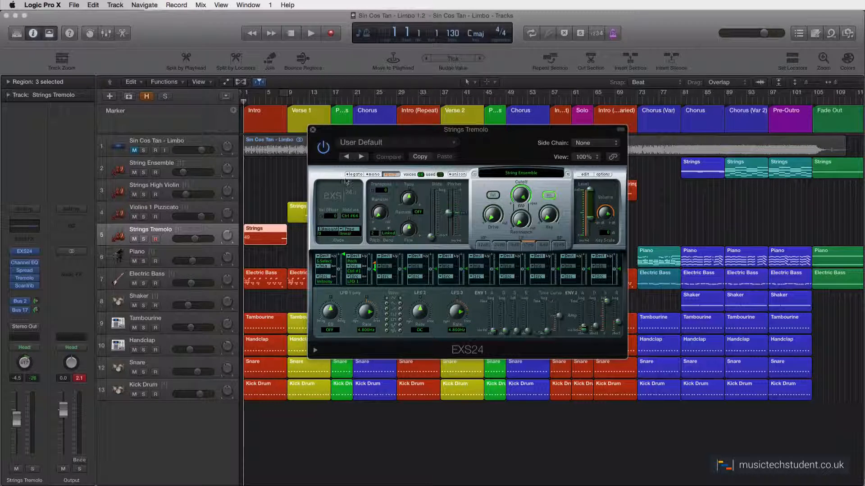
click(313, 130)
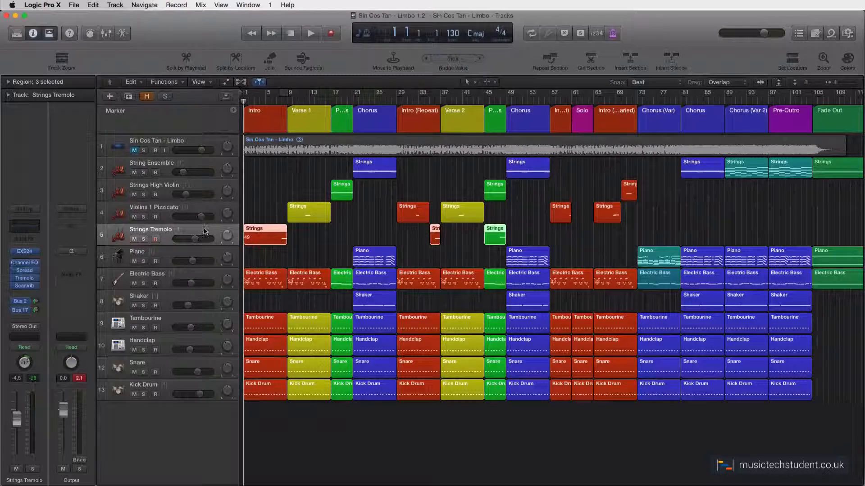
Step: Show track automation and display the Volume parameter on the Strings Tremolo track
key(a)
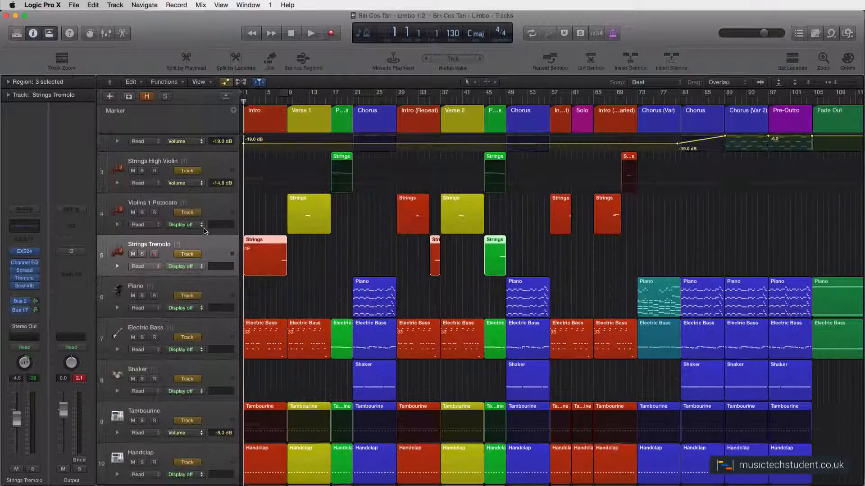
click(197, 266)
click(200, 272)
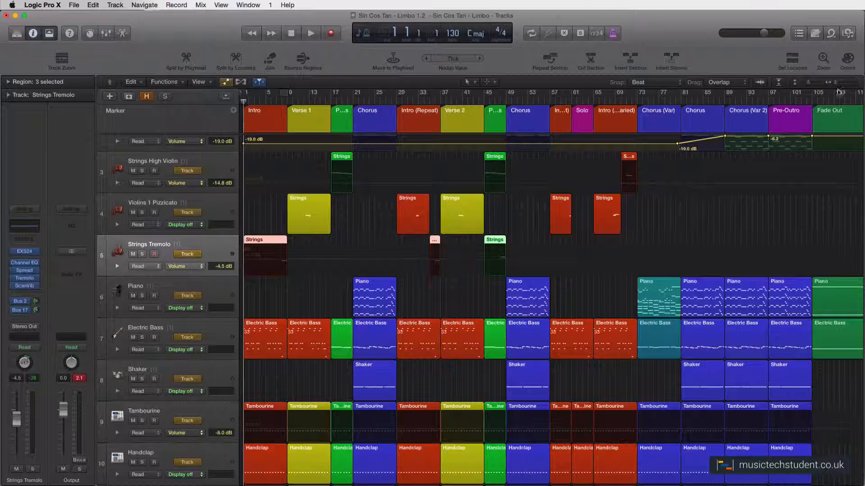
Step: Add volume automation points at the end of the Strings Tremolo Intro region, rising from -4.5 dB to +0.4 dB at bar 9
drag(835, 82, 839, 82)
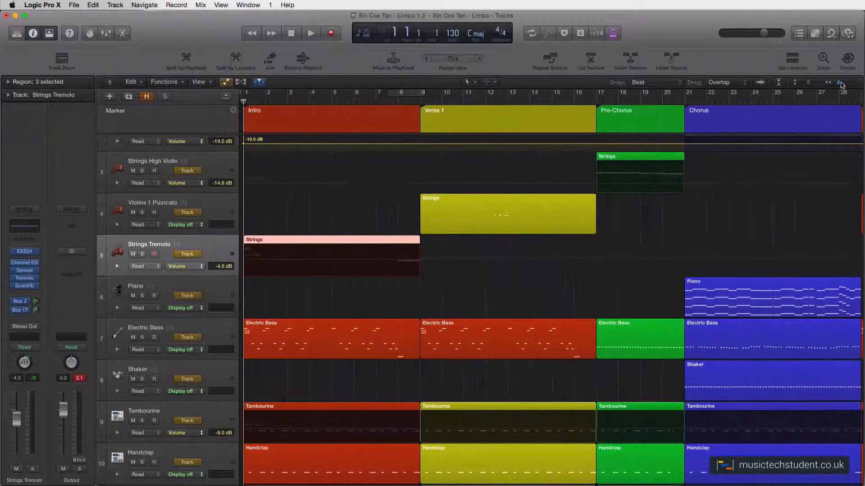
click(411, 261)
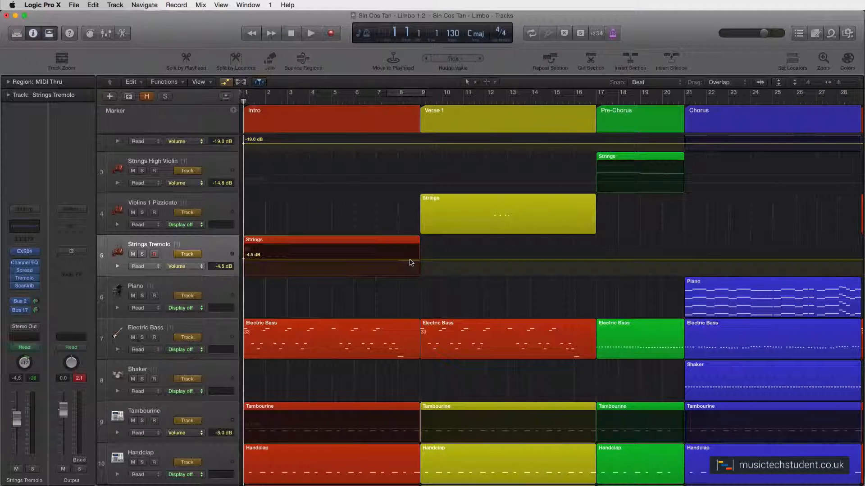
click(407, 259)
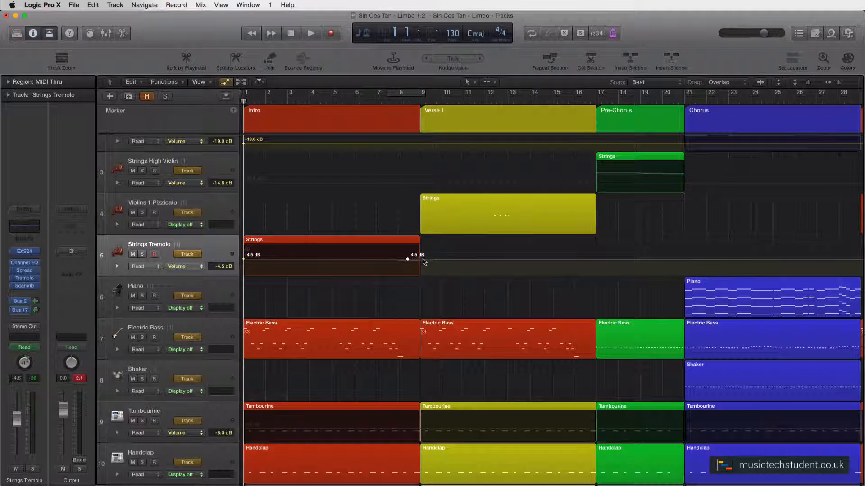
click(420, 259)
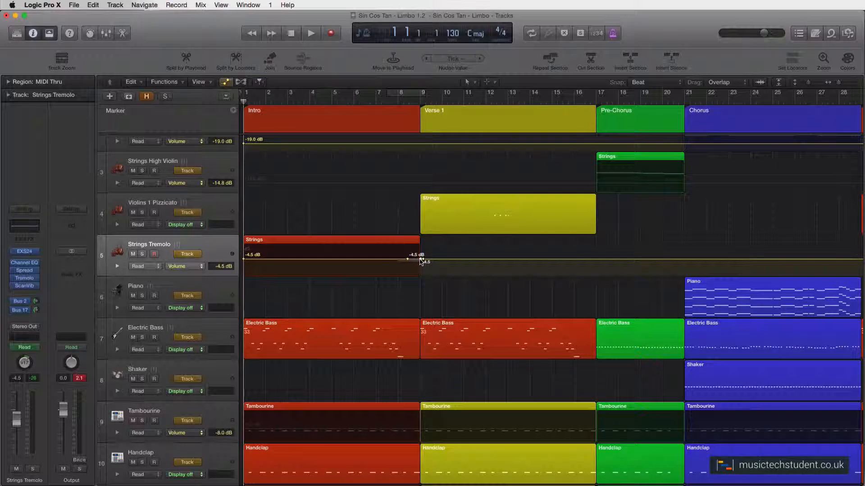
drag(422, 261, 410, 264)
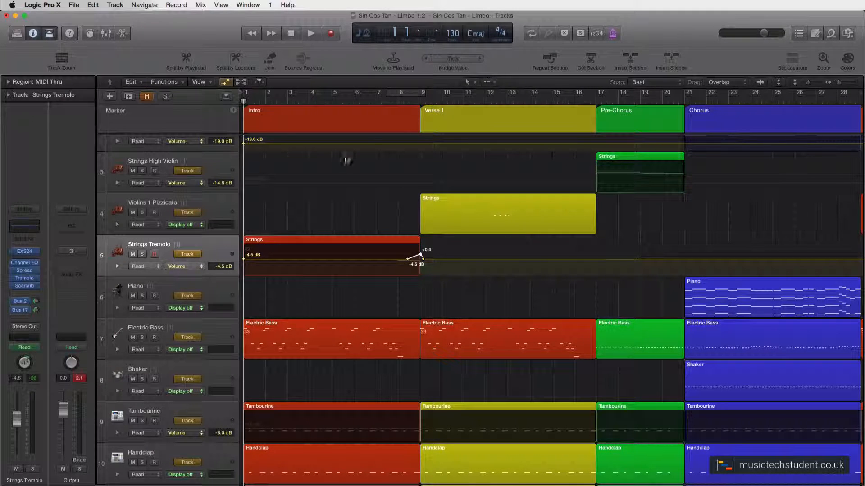
Step: Solo the Sin Cos Tan - Limbo reference track and play it from about bar 6 into the start of Verse 1
scroll(334, 168, up, 3)
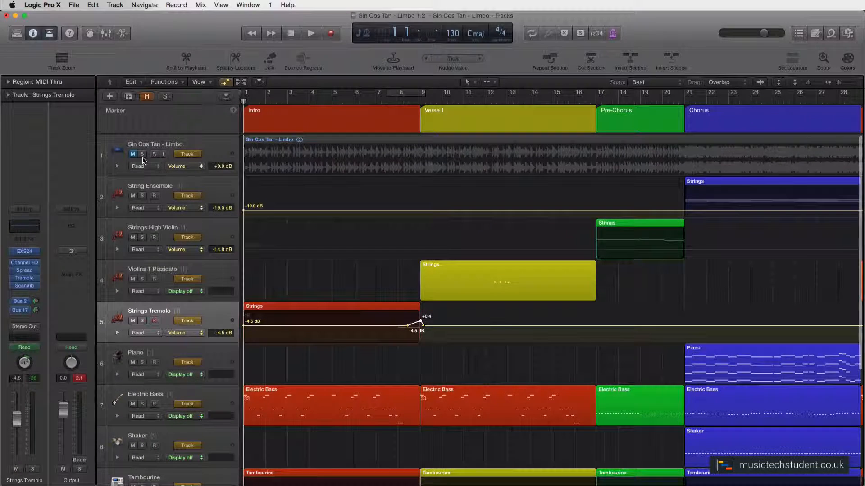
click(142, 154)
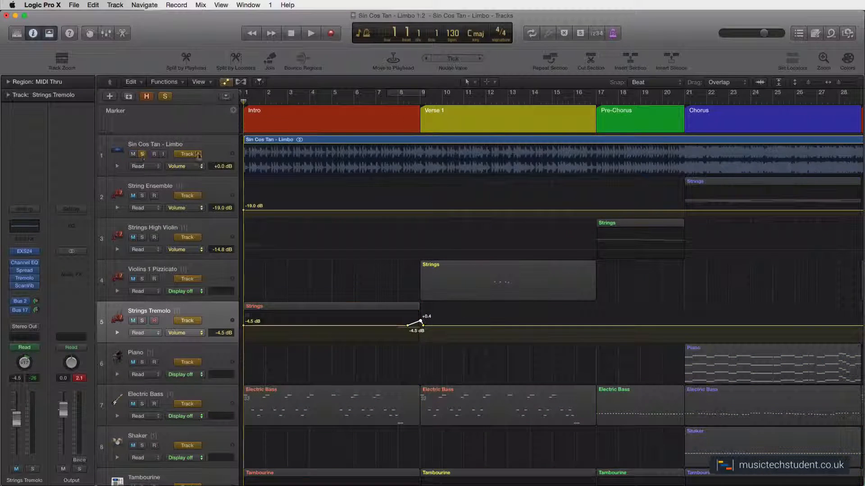
click(363, 103)
key(space)
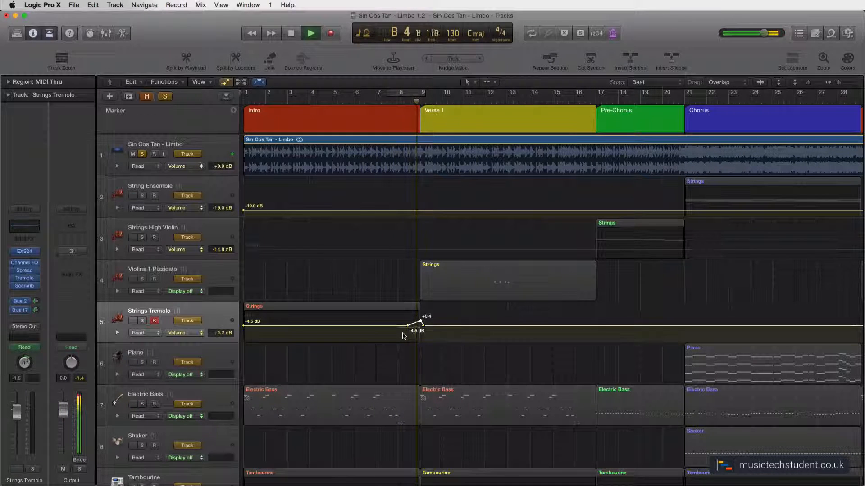
key(space)
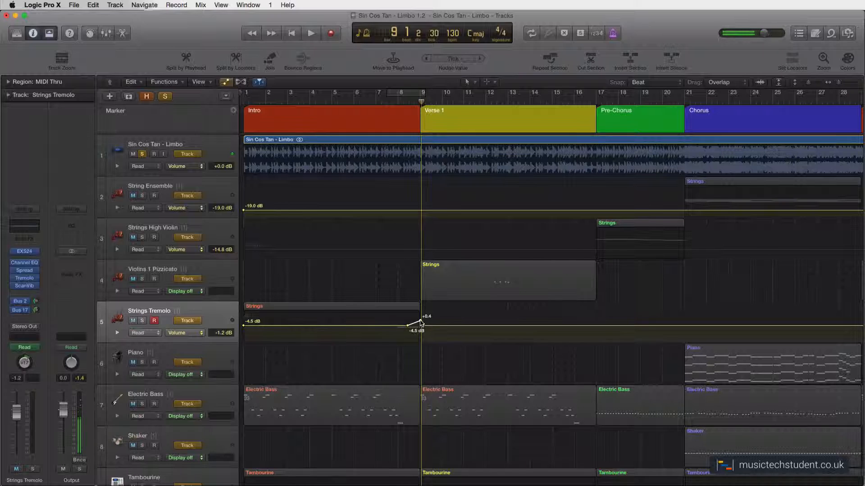
Step: Lower the volume swell's peak at bar 9 to -0.7 dB and audition the soloed Strings Tremolo with the reference track from bar 7
drag(419, 322, 419, 324)
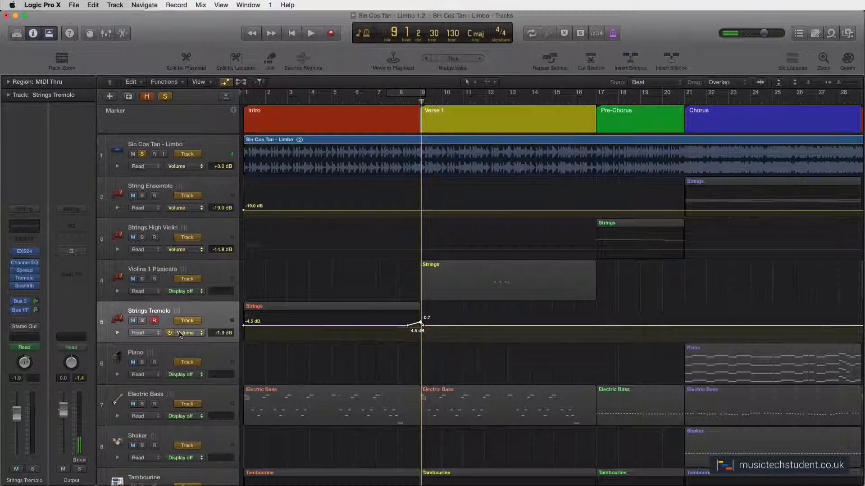
click(142, 321)
click(394, 104)
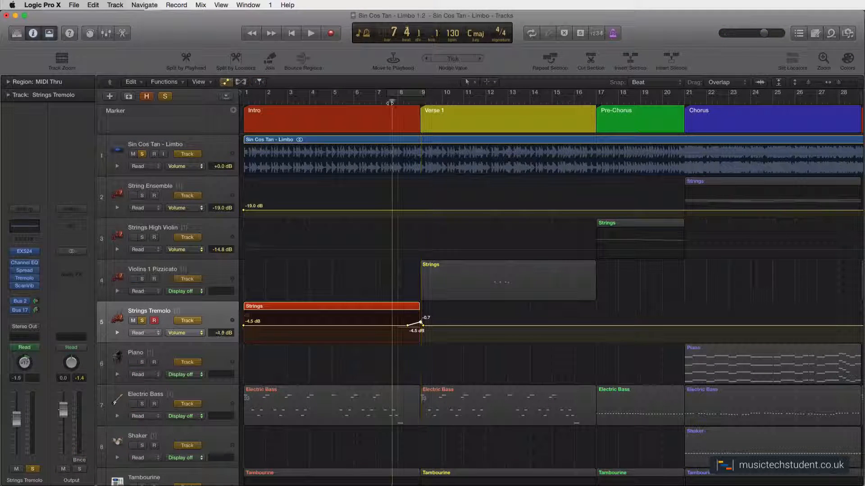
key(space)
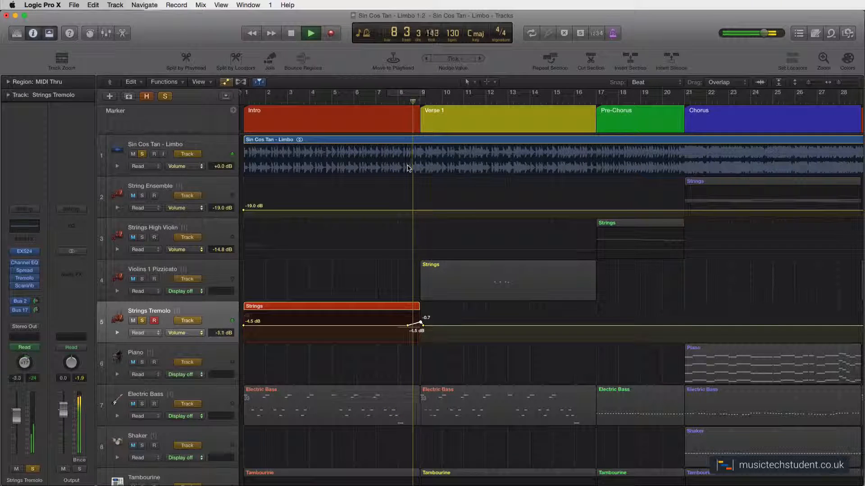
key(space)
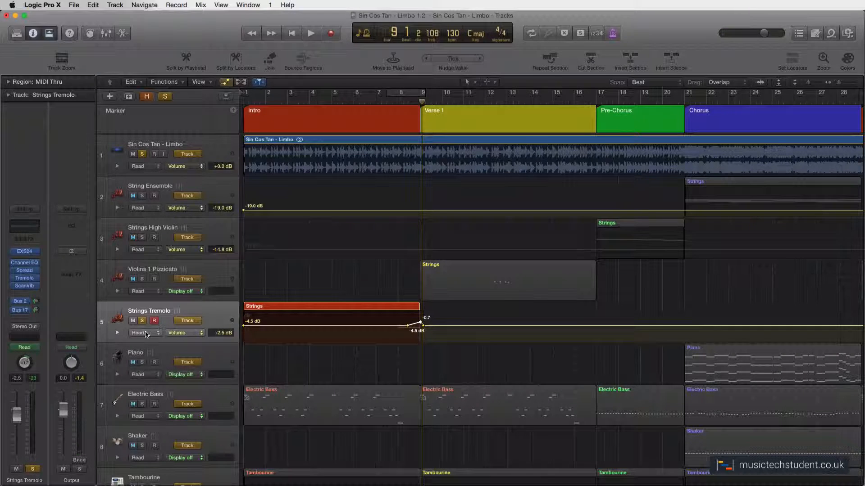
Step: Hide the track automation and take the Strings Tremolo track out of solo
key(a)
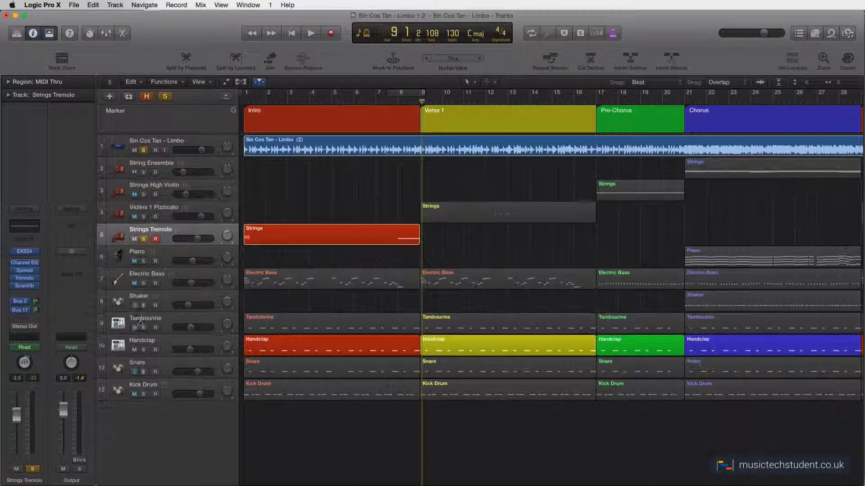
click(143, 240)
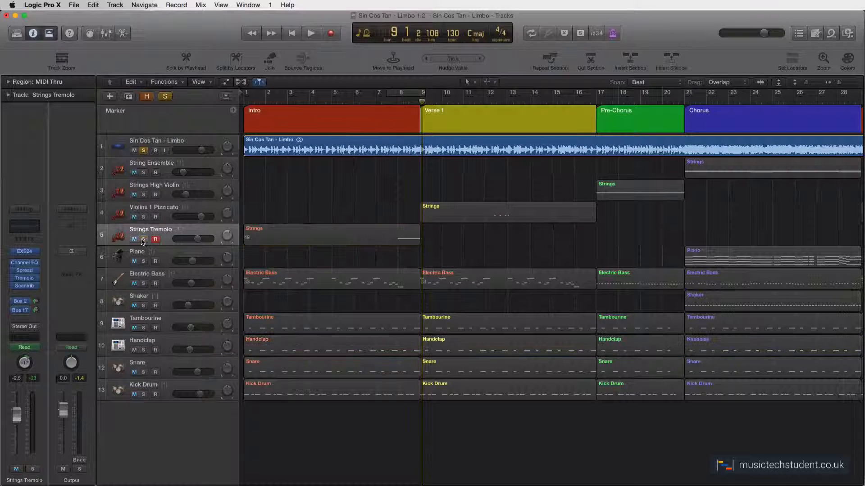
Step: Open the Tremolo and Scanner Vibrato effects of the Strings Tremolo track to view their settings
click(28, 280)
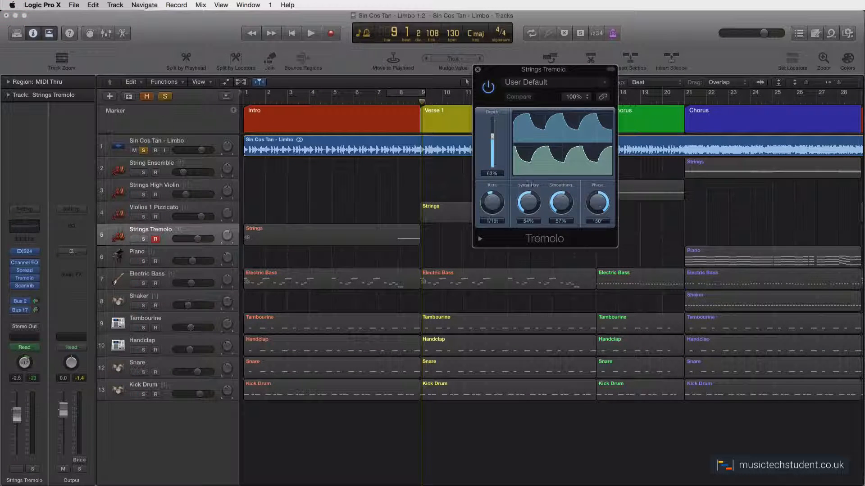
click(27, 285)
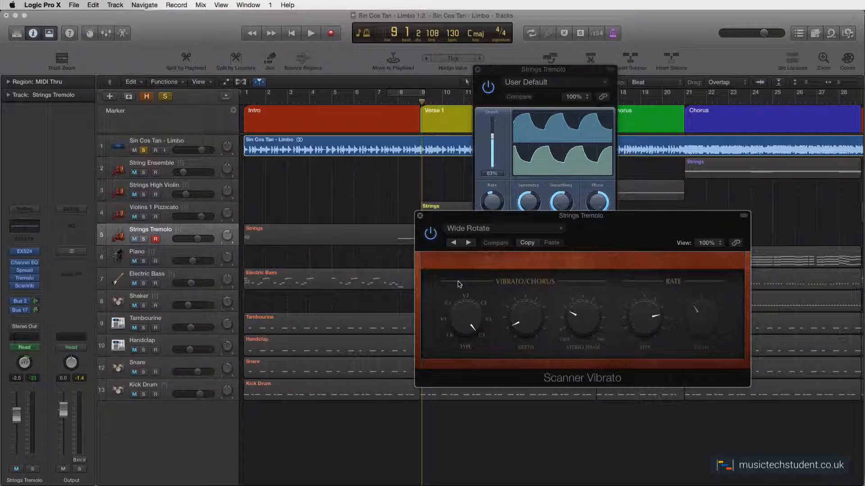
Step: Close the Strings Tremolo track's effect windows and take the Sin Cos Tan - Limbo reference track out of solo
click(419, 215)
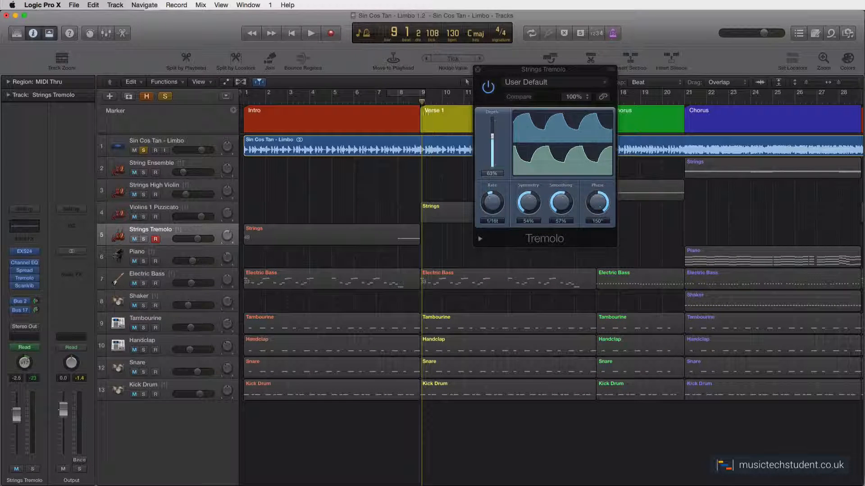
click(477, 71)
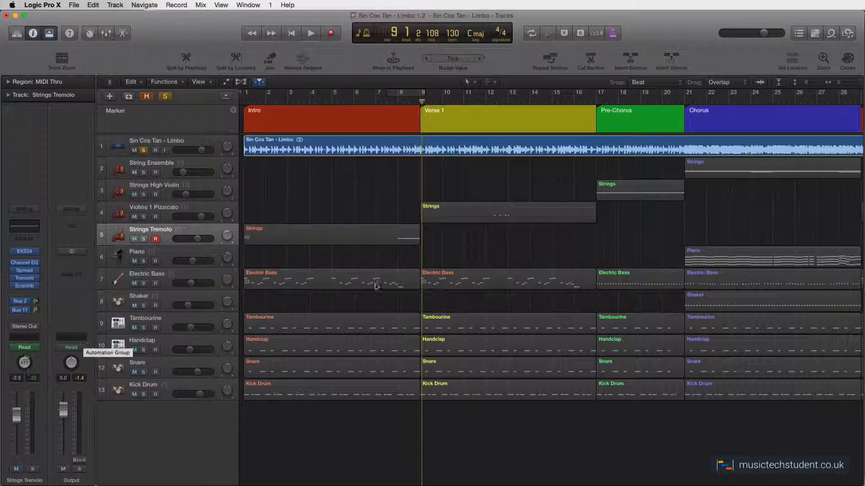
drag(839, 85, 837, 85)
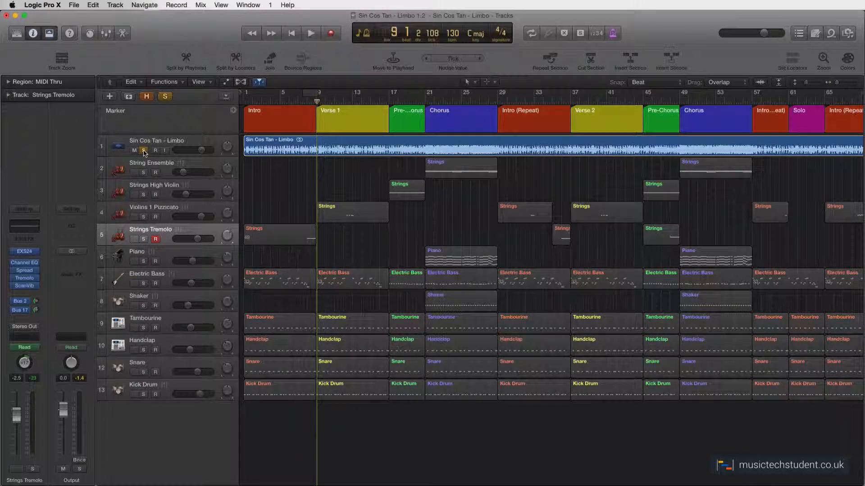
click(144, 150)
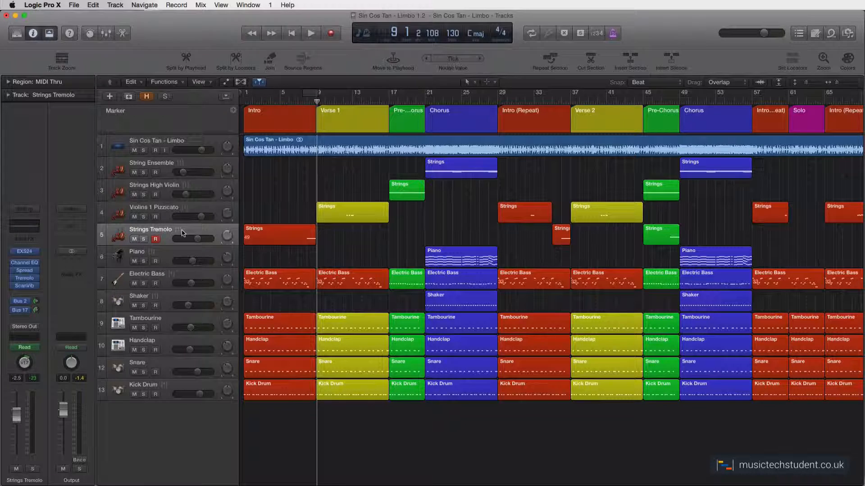
Step: Bypass the Tremolo and Scanner Vibrato effects on the Violins 1 Pizzicato track and mute the Sin Cos Tan - Limbo reference track
click(163, 210)
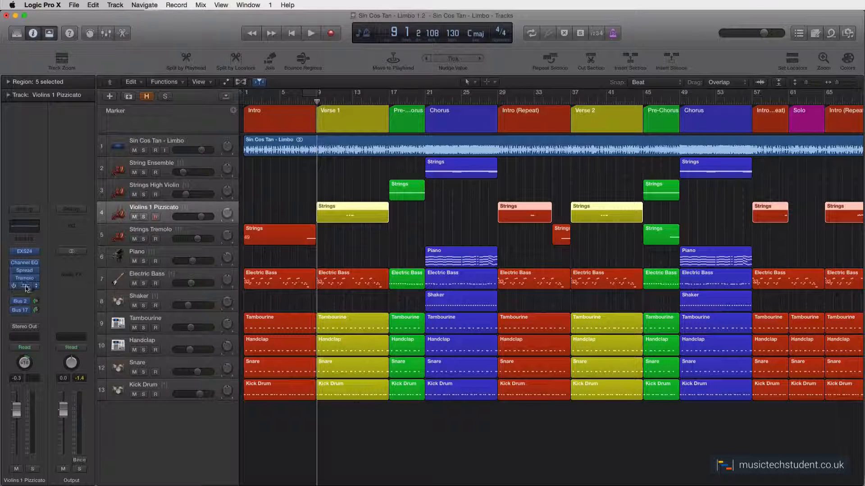
mouse_move(26, 279)
click(14, 287)
click(134, 151)
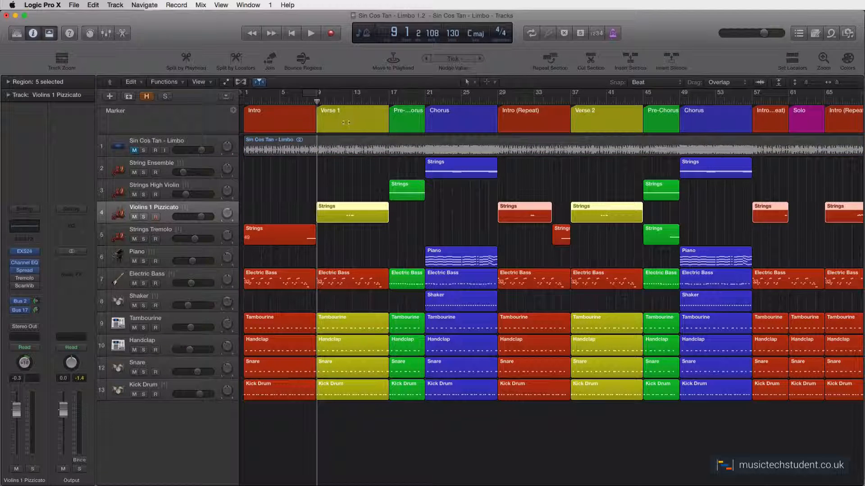
Step: Audition the pizzicato phrase in the full mix from bar 12 of Verse 1 with its modulation effects bypassed
click(343, 101)
key(space)
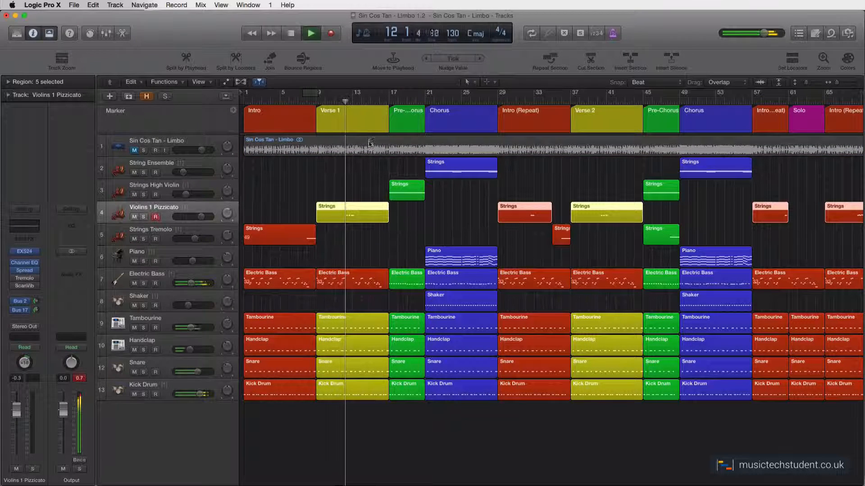
key(space)
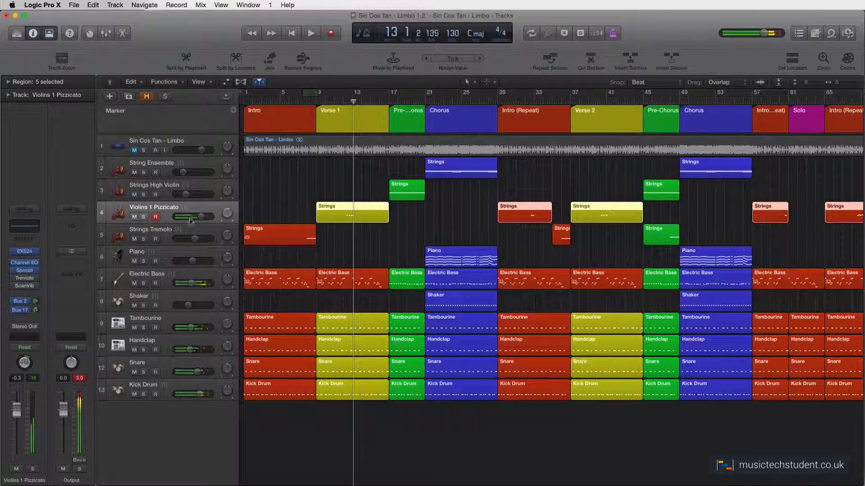
Step: Re-enable Tremolo and Scanner Vibrato on the Violins 1 Pizzicato track and audition the mix from bar 12
click(14, 279)
click(13, 287)
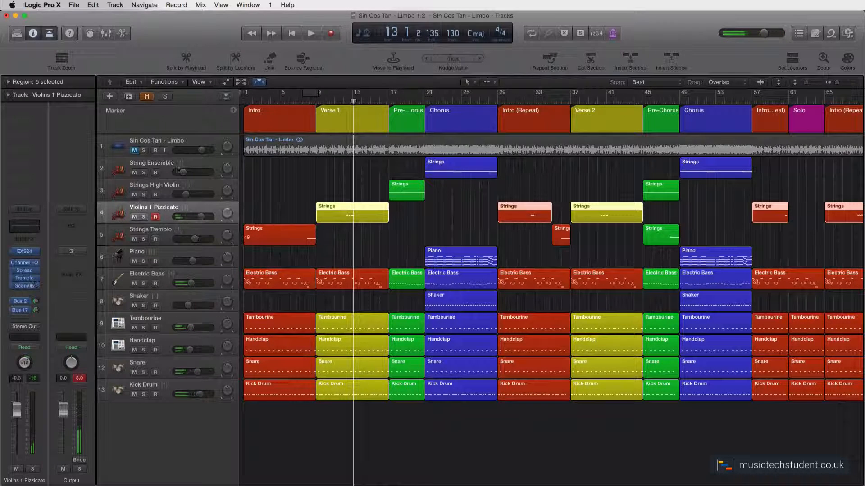
click(342, 100)
key(space)
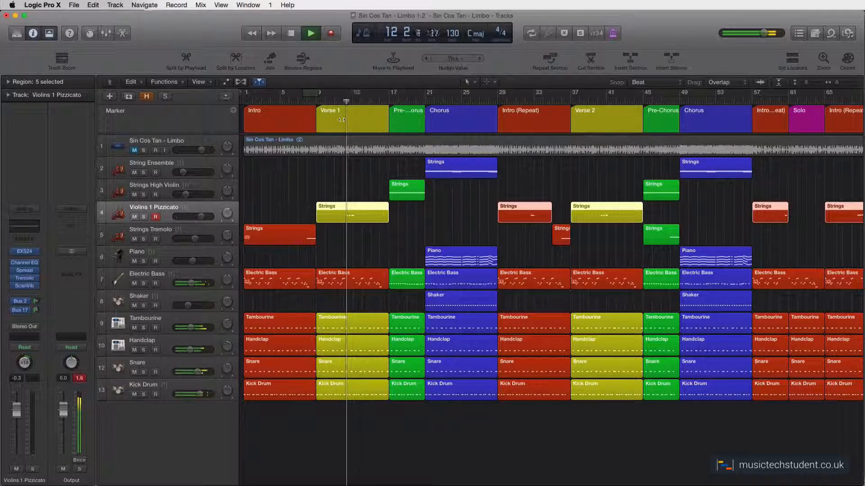
key(space)
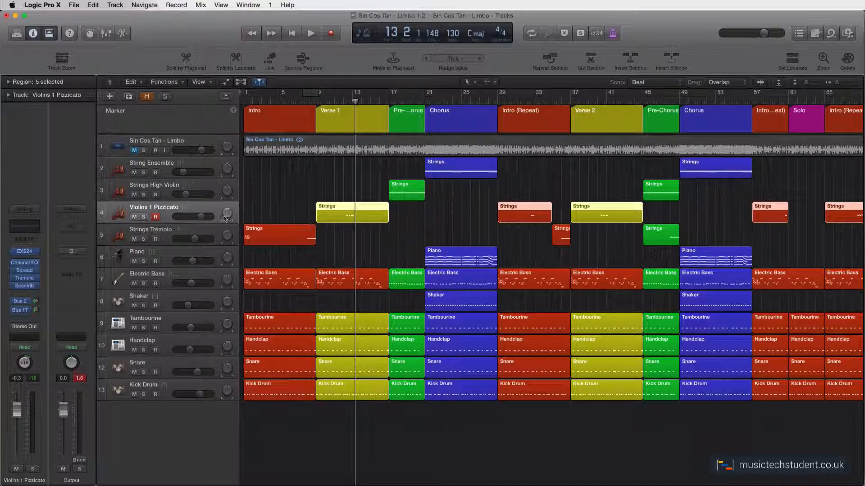
Step: Load the factory orchestral strings instrument Violins 1 Pizzicato in the Violins 1 Pizzicato track's EXS24 and close the plug-in window
click(26, 255)
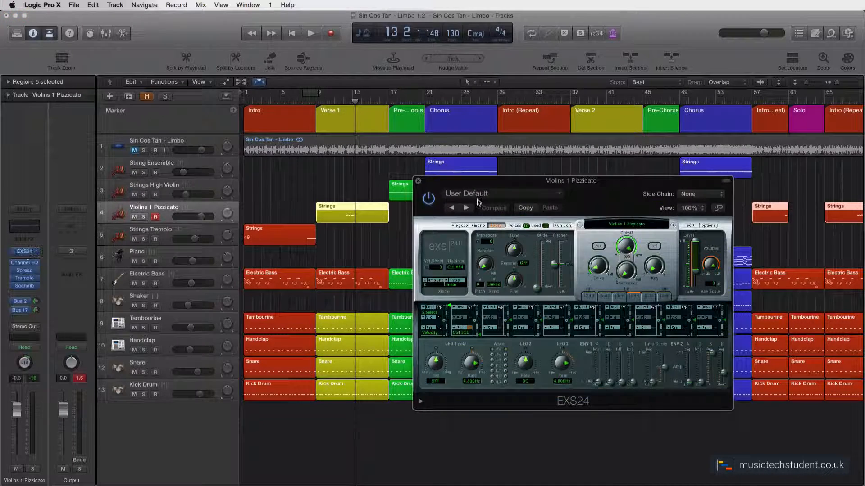
drag(478, 184, 385, 85)
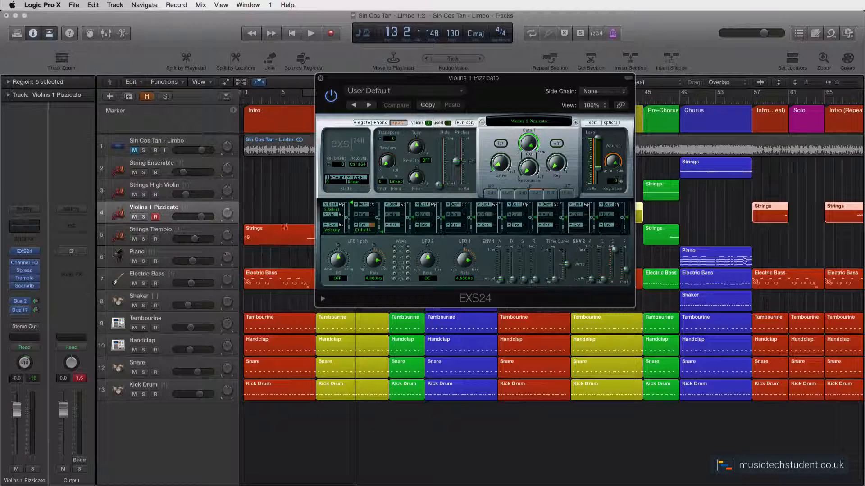
click(538, 123)
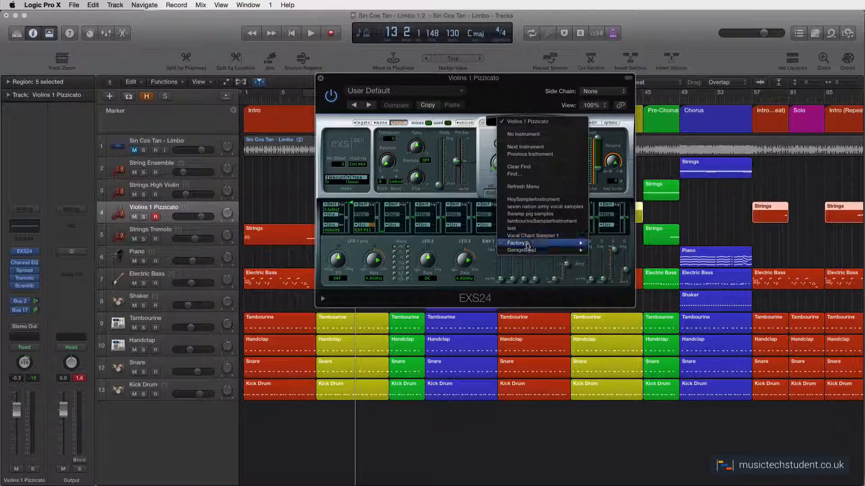
mouse_move(526, 243)
mouse_move(606, 302)
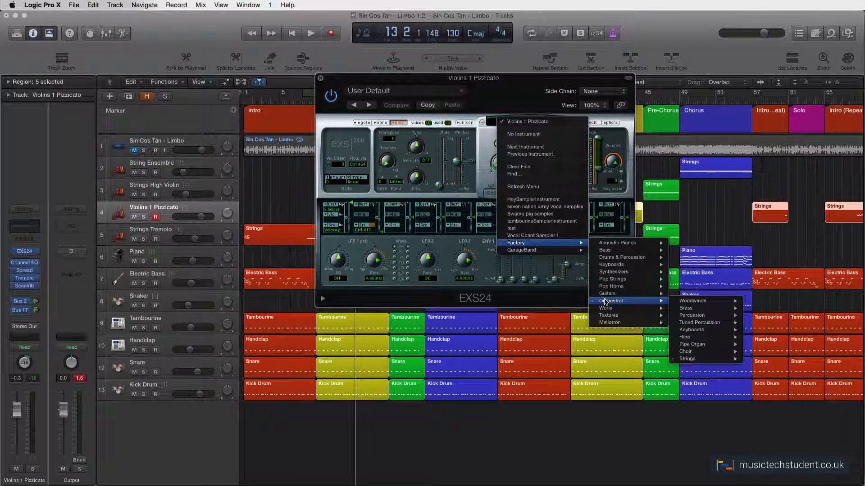
mouse_move(693, 359)
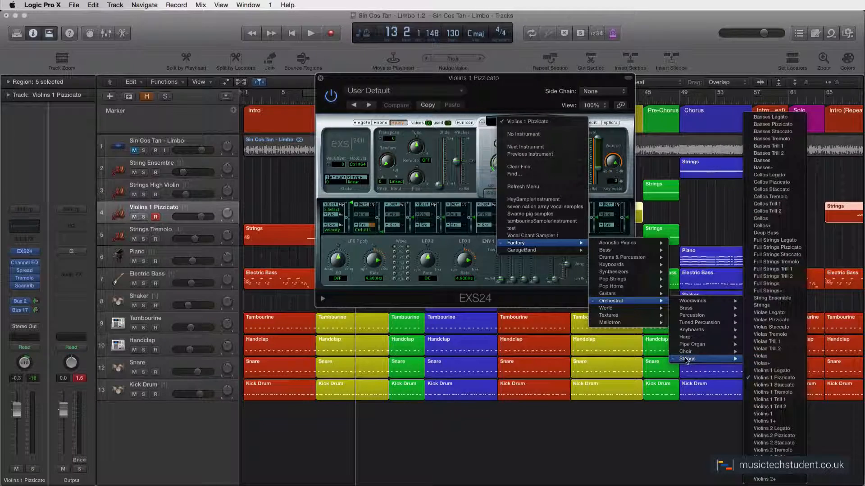
click(776, 381)
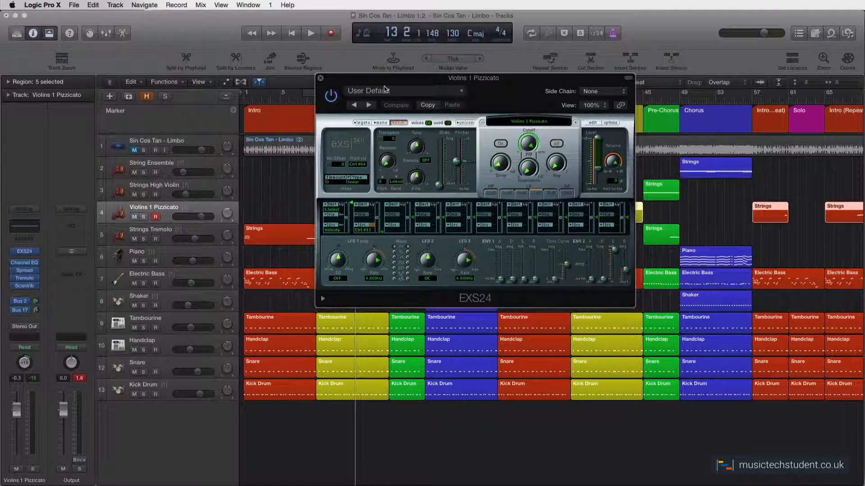
click(321, 78)
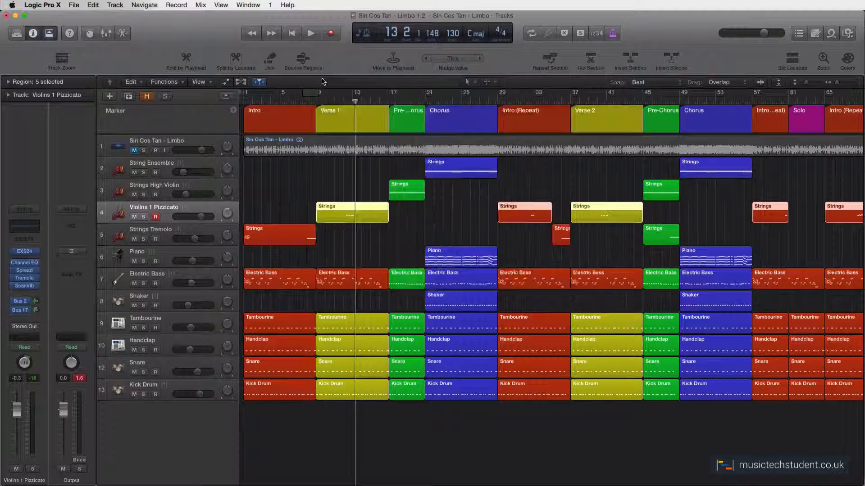
Step: Solo the Sin Cos Tan - Limbo reference track and play it from bar 12 to about bar 13
click(339, 97)
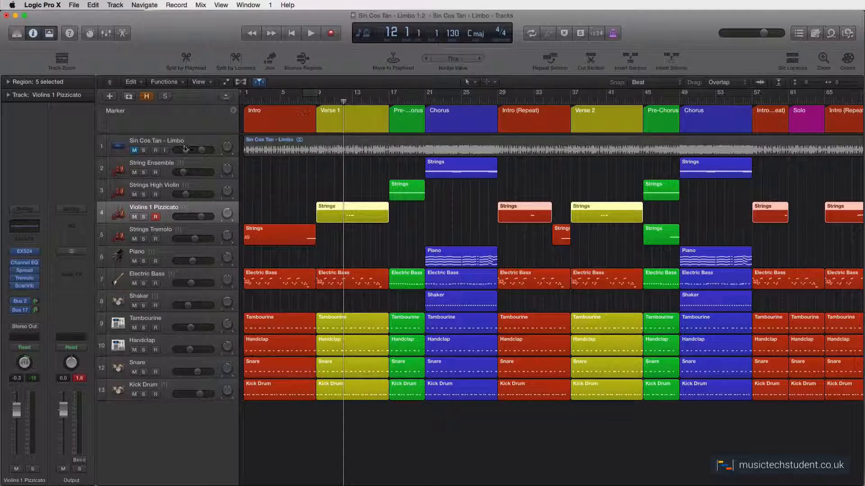
click(143, 150)
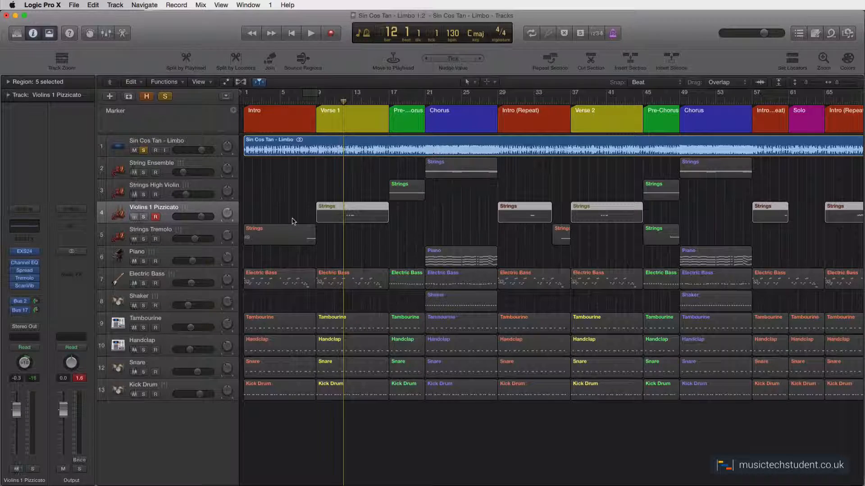
key(space)
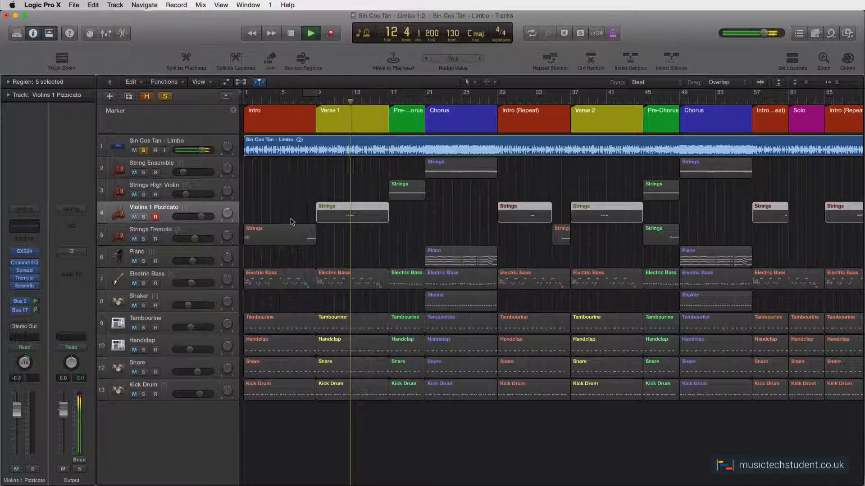
key(space)
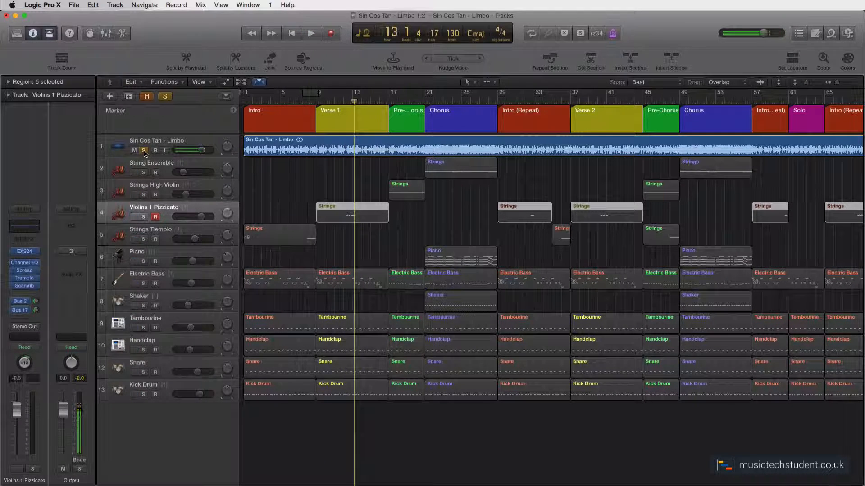
Step: Take the reference track out of solo and play the recreated arrangement from bar 12 with all its parts
click(144, 217)
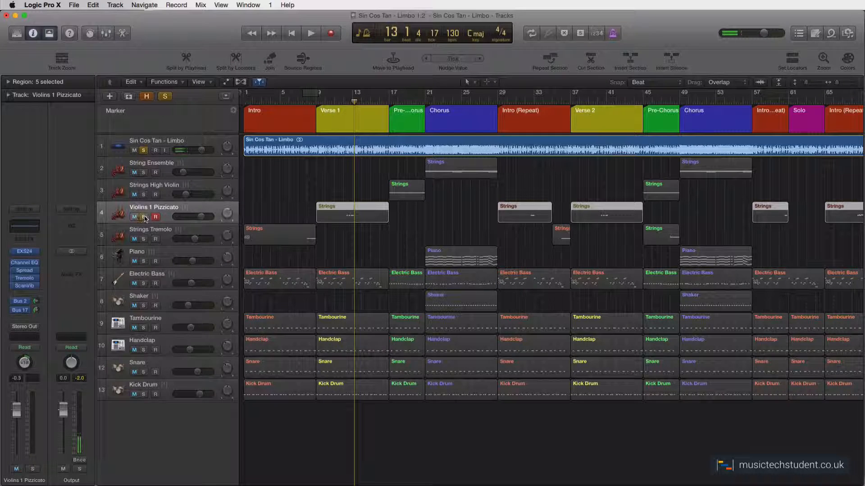
click(143, 151)
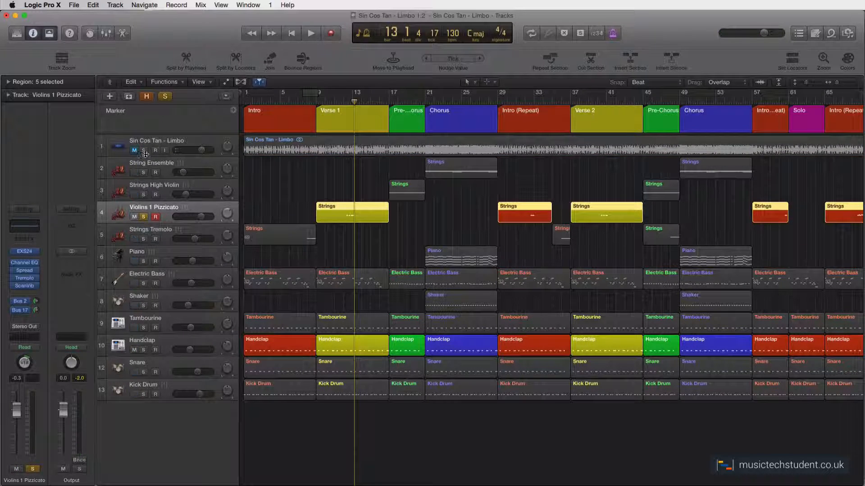
click(143, 217)
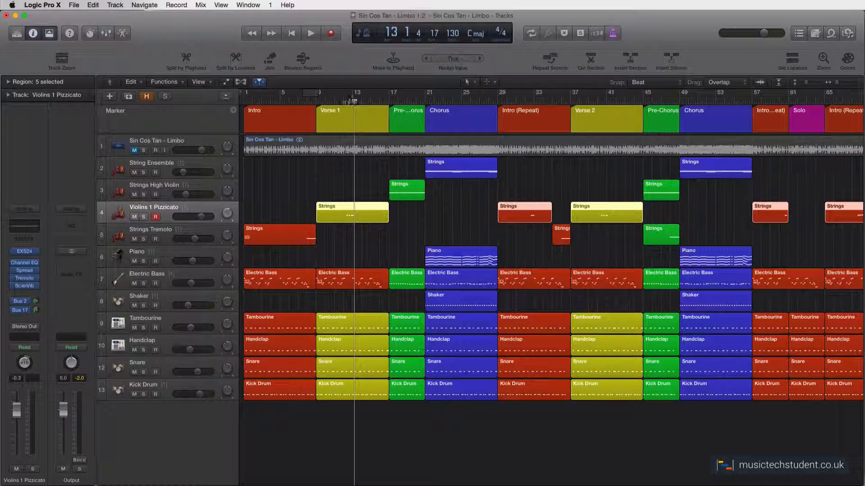
click(343, 101)
key(space)
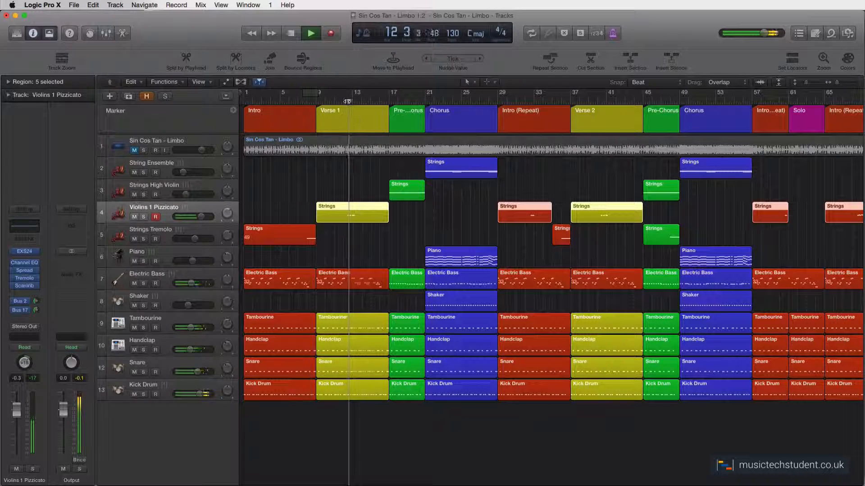
key(space)
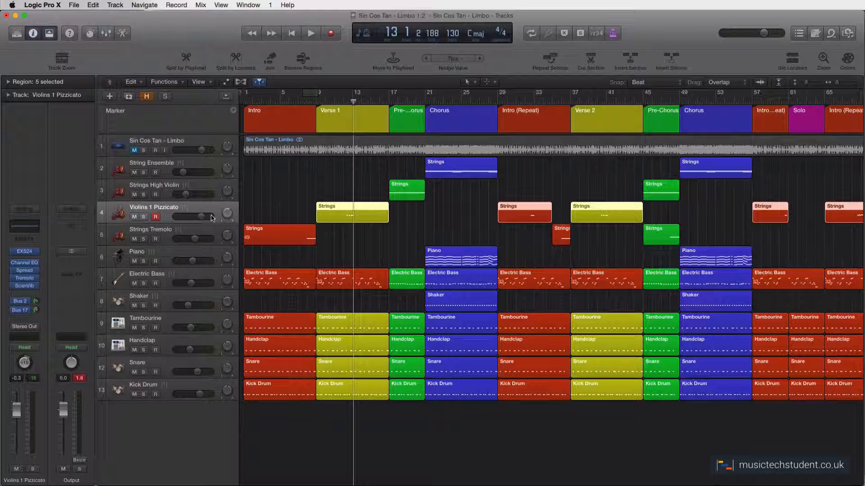
Step: Open the Strings High Violin track's Stereo Spread effect to view its settings, and close it
click(160, 189)
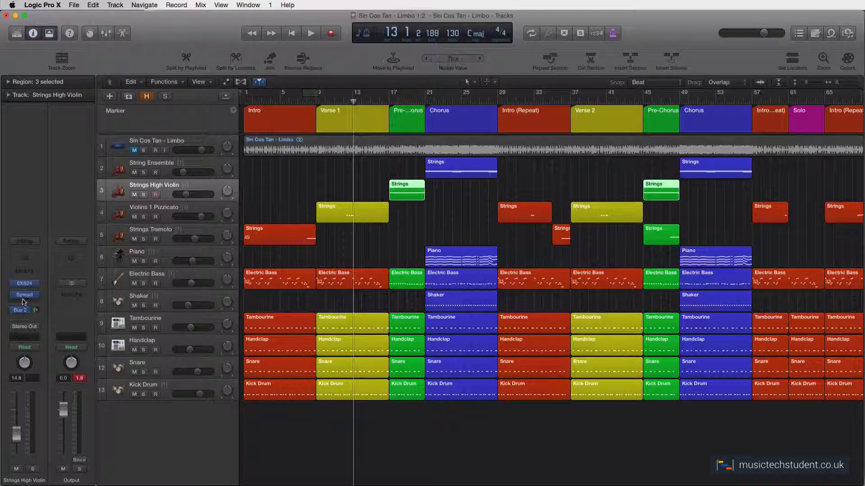
click(24, 295)
drag(485, 198, 451, 221)
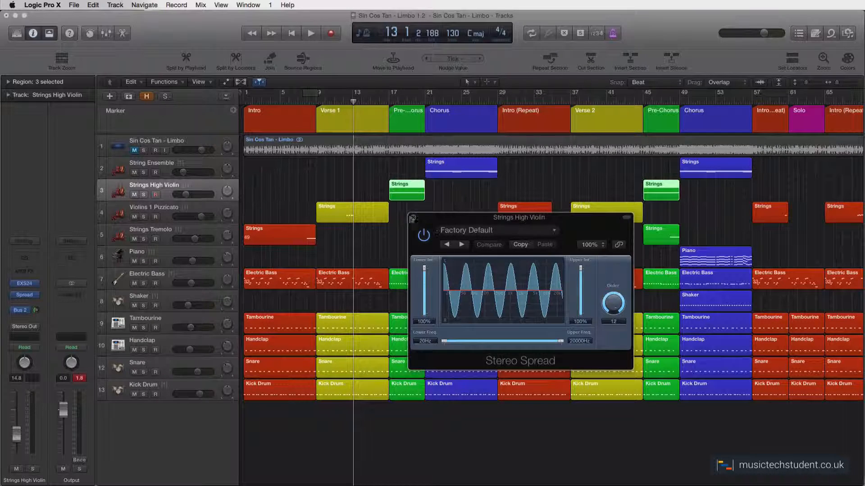
click(412, 219)
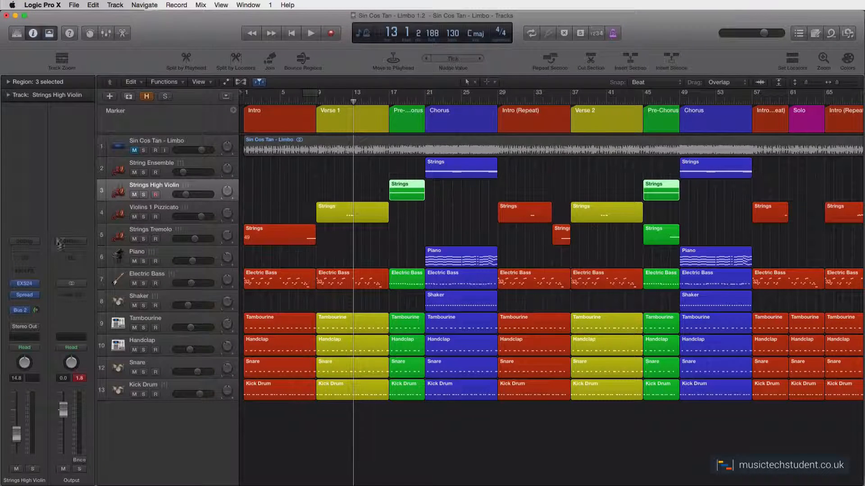
Step: Load the factory orchestral strings instrument Violins 1 Legato in the Strings High Violin track's EXS24 and close the plug-in window
click(28, 283)
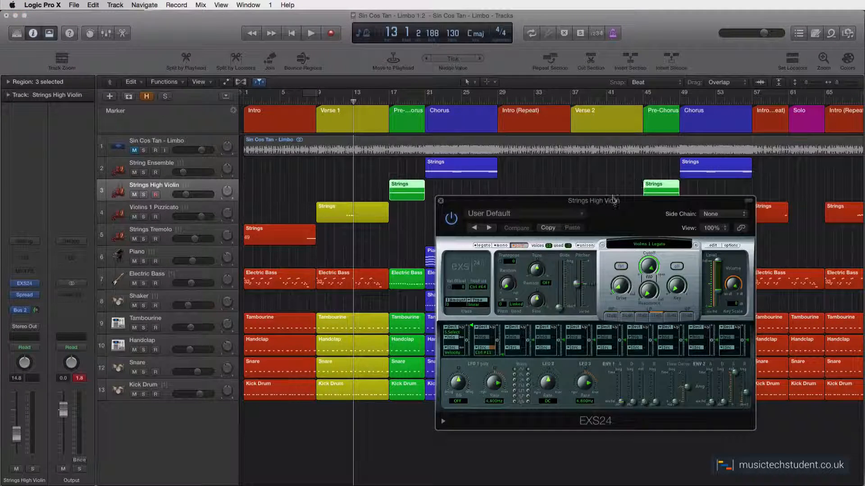
drag(613, 199, 529, 135)
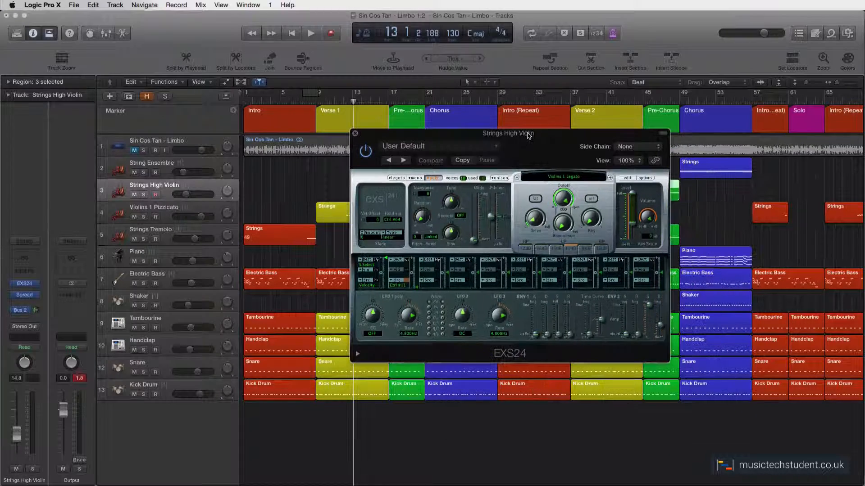
click(567, 179)
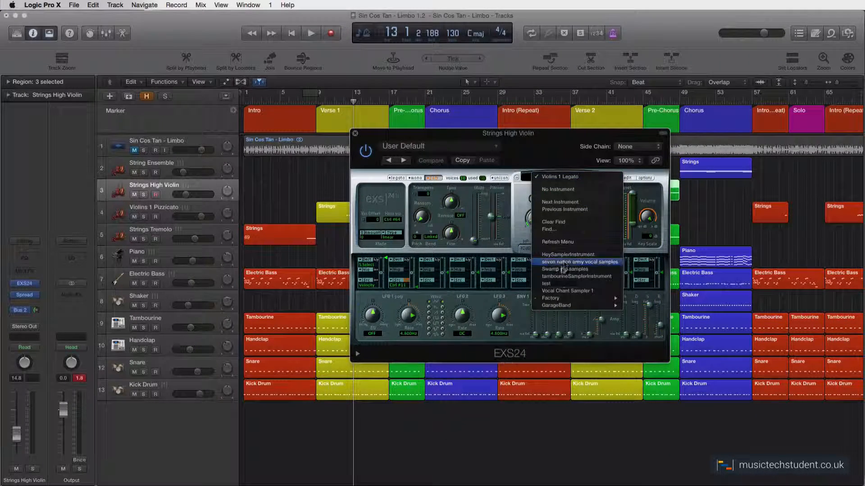
mouse_move(565, 300)
mouse_move(654, 357)
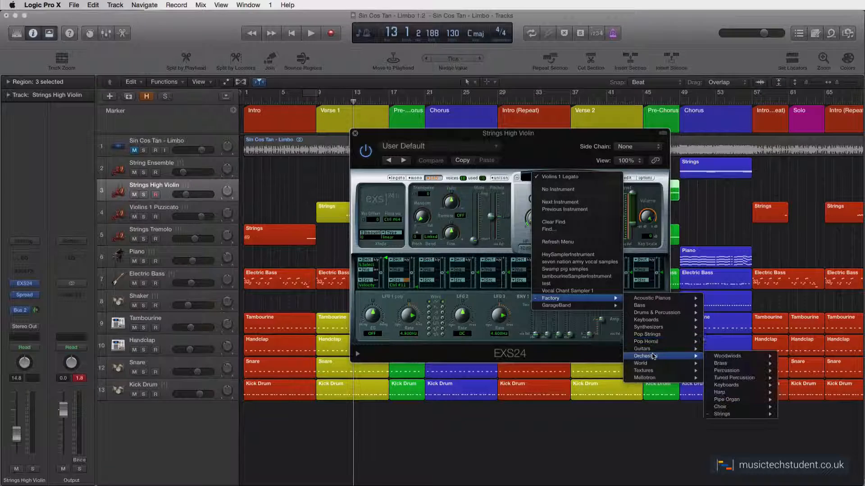
mouse_move(725, 414)
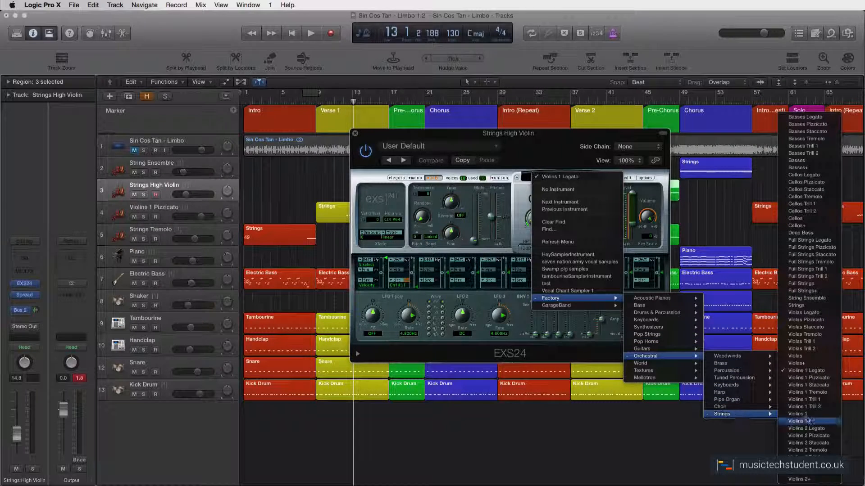
click(806, 372)
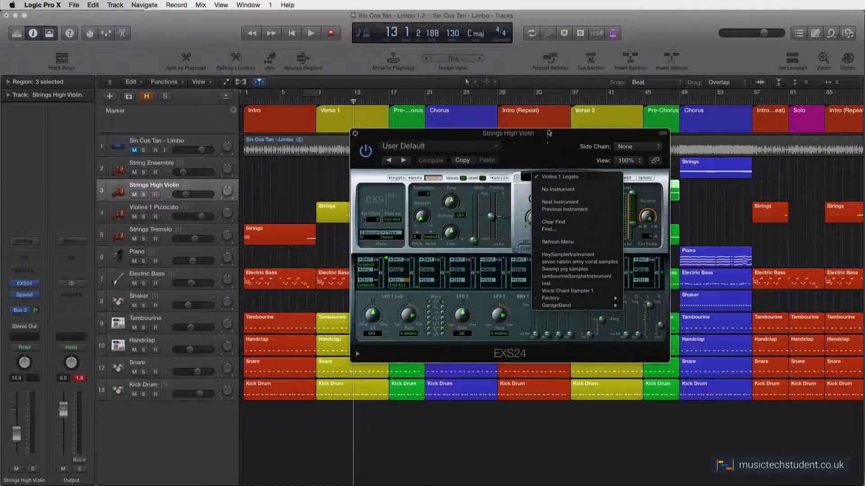
click(356, 134)
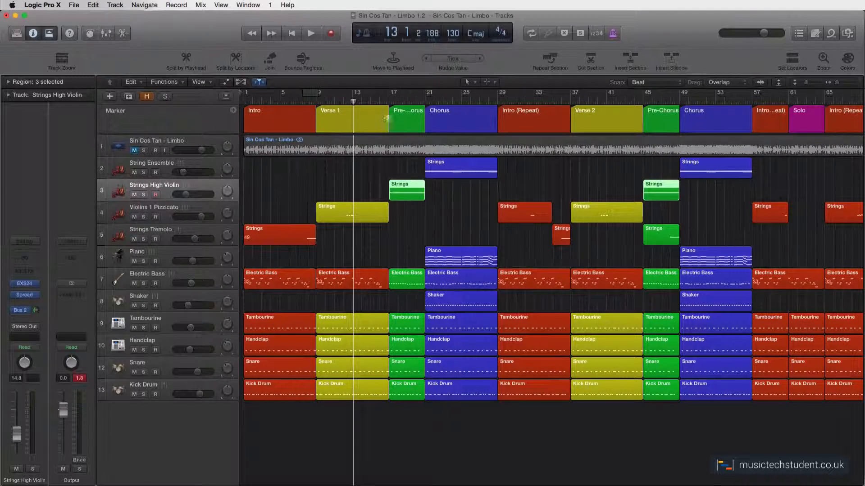
Step: Play the pre-chorus from about bar 17 to the end of bar 20 and show the Strings High Violin region's notes in the Piano Roll
click(387, 100)
key(space)
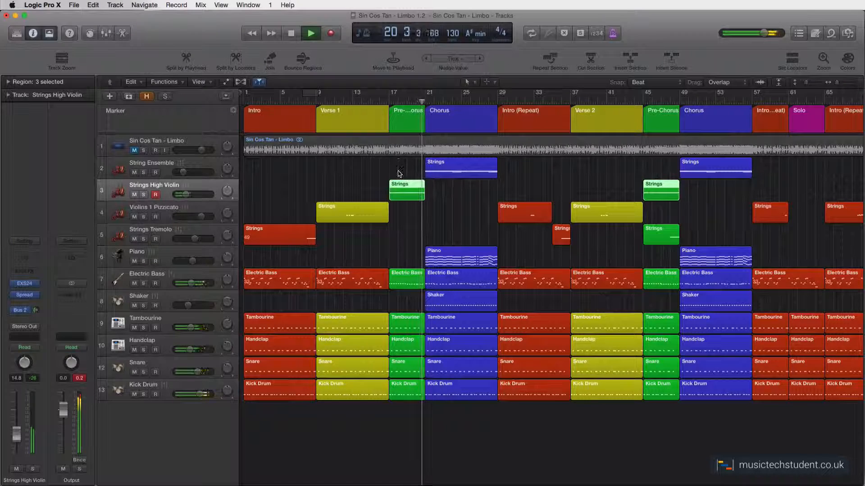
key(space)
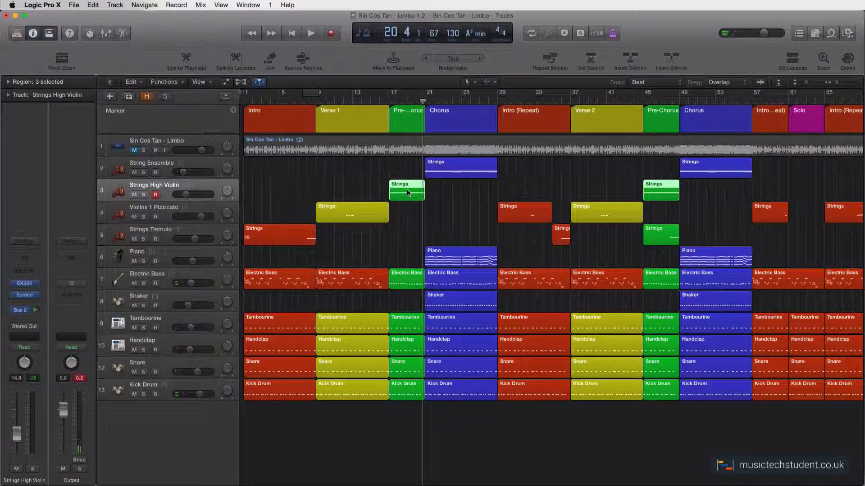
double_click(407, 189)
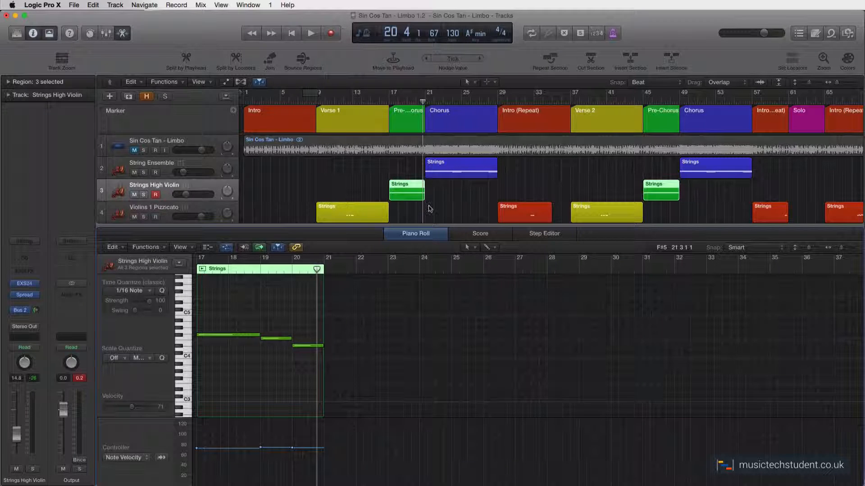
Step: Move the playhead to bar 21 and select the String Ensemble track, closing the Piano Roll
click(426, 101)
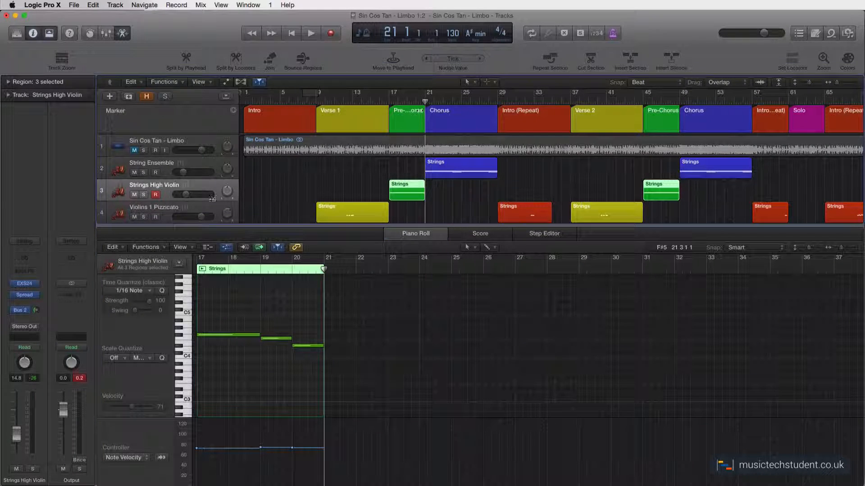
click(202, 168)
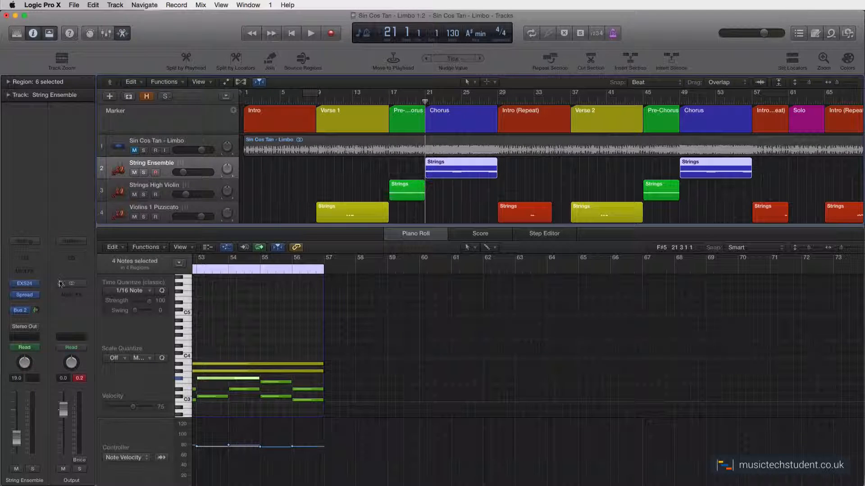
double_click(423, 236)
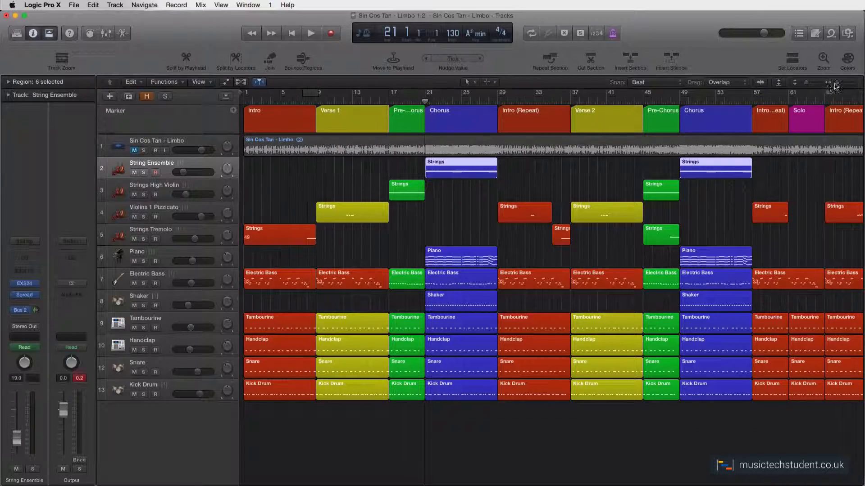
Step: Show the String Ensemble track's volume automation across the whole song and hide it again
drag(836, 84, 834, 85)
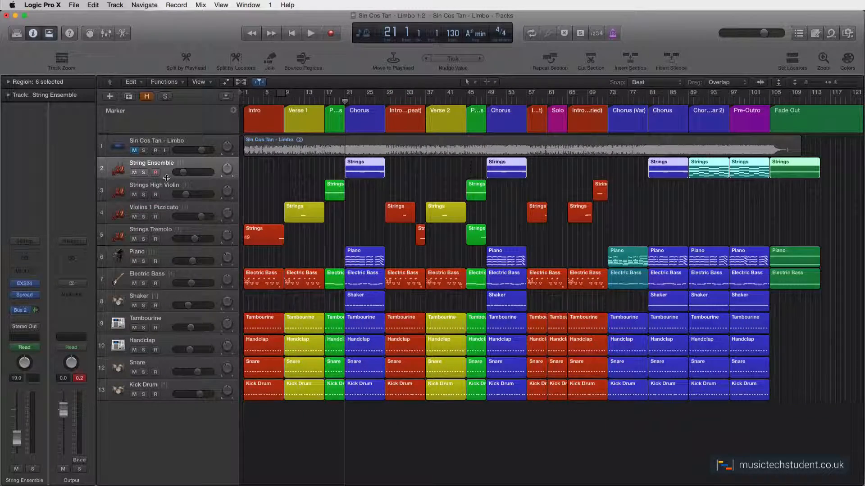
key(a)
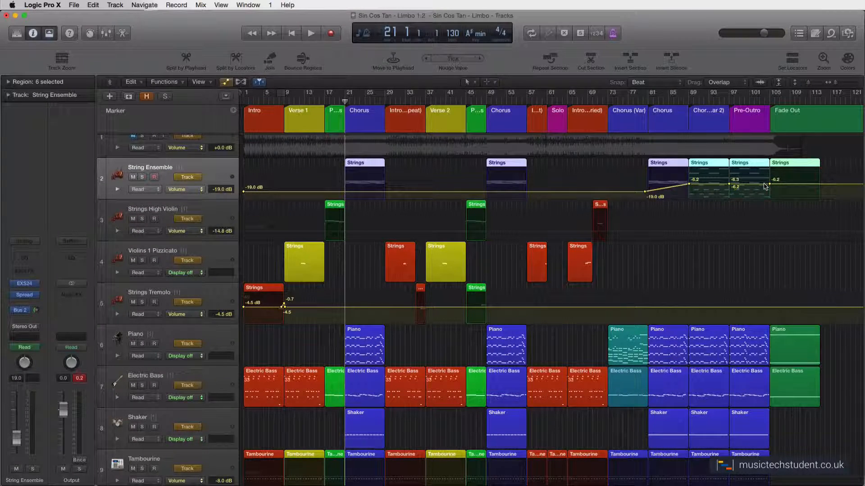
key(a)
Step: Load the factory orchestral strings instrument Strings in the String Ensemble track's EXS24 and close the plug-in window
click(24, 283)
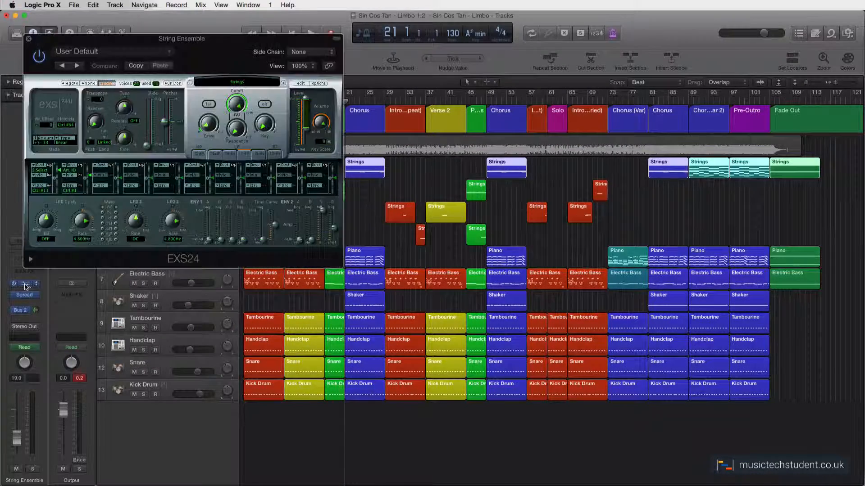
drag(184, 40, 365, 91)
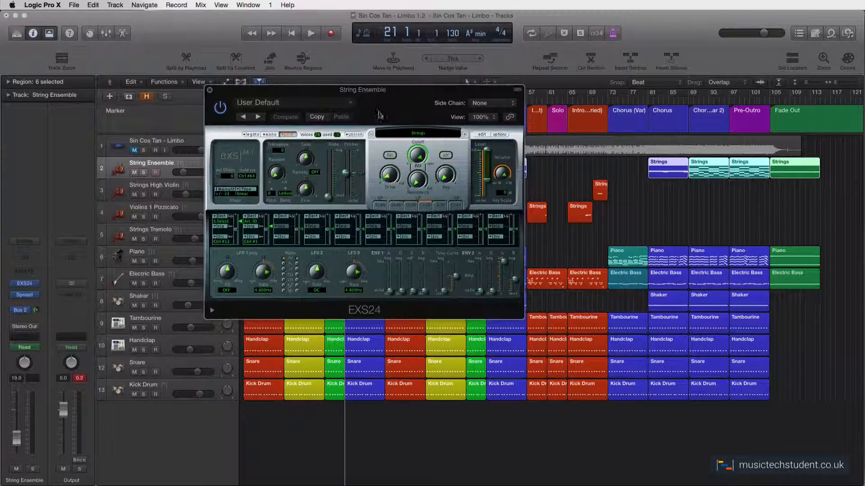
click(418, 134)
mouse_move(441, 255)
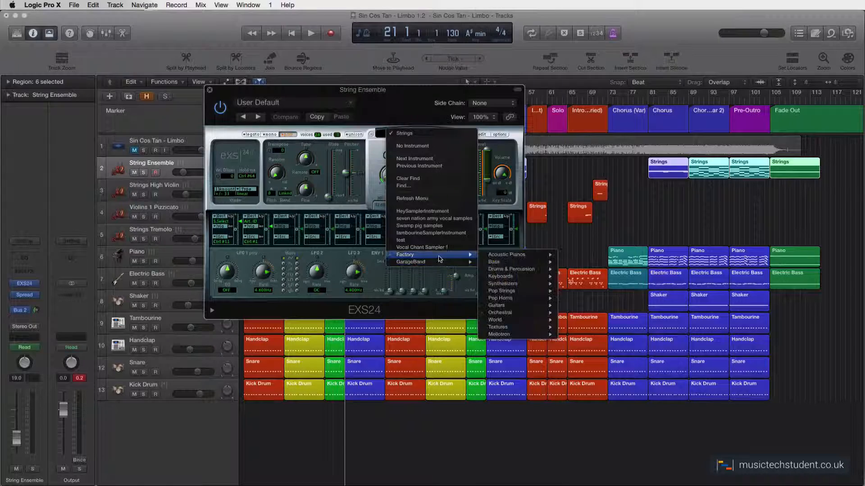
mouse_move(503, 313)
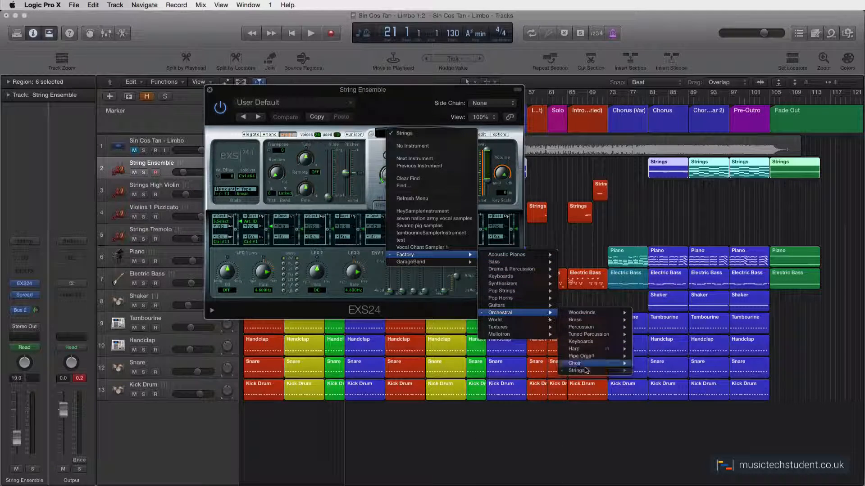
mouse_move(579, 370)
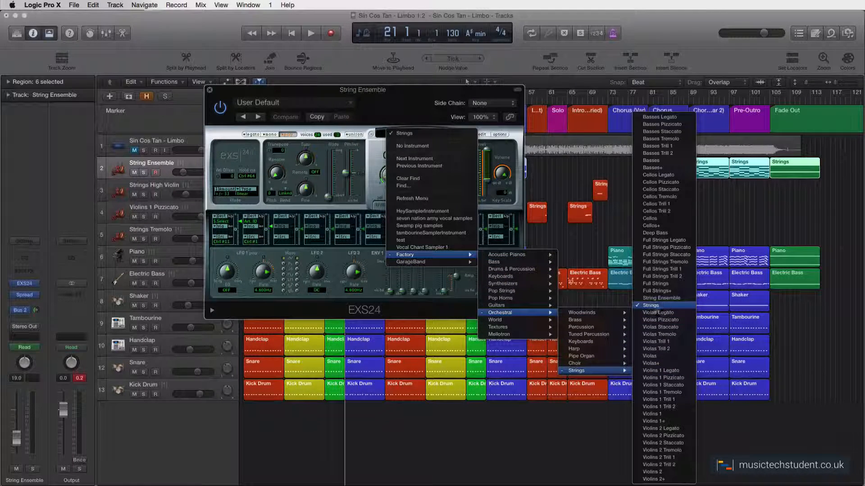
click(649, 307)
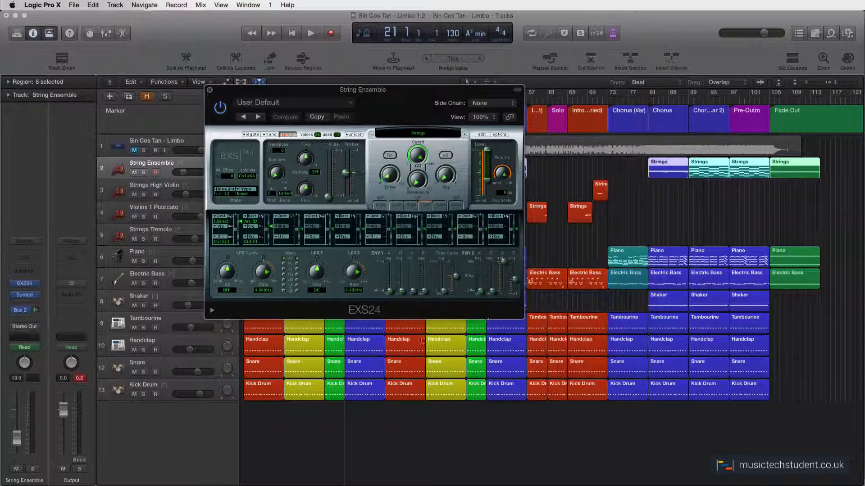
click(209, 89)
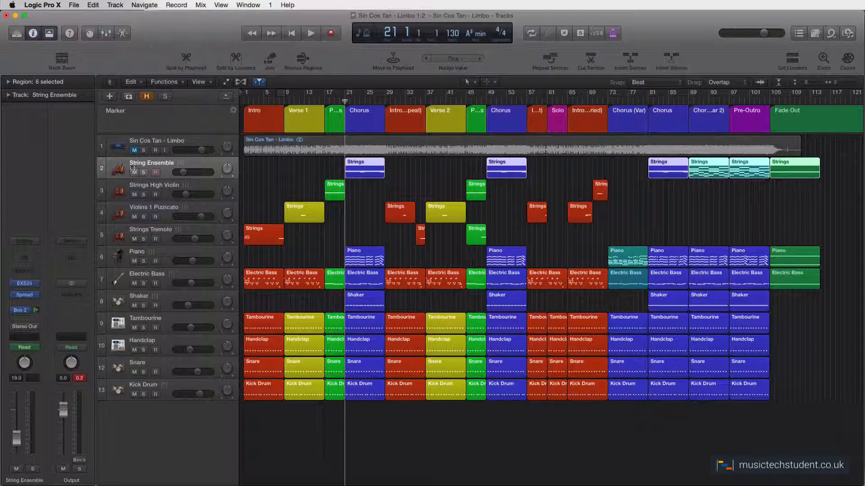
Step: Solo the Sin Cos Tan - Limbo reference track and play the chorus from bar 21 to about bar 22
click(143, 151)
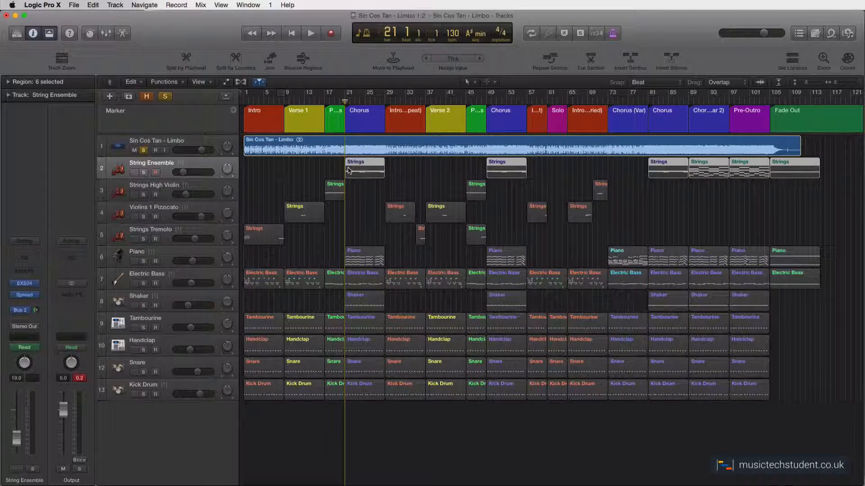
key(space)
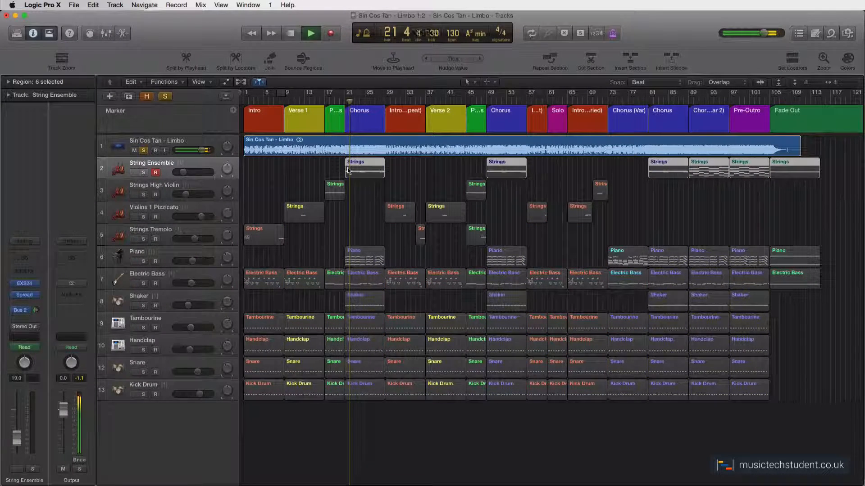
key(space)
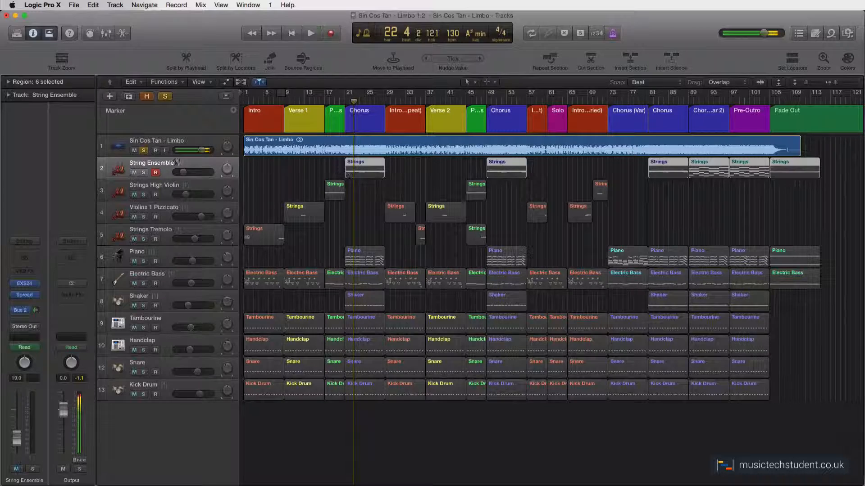
Step: Take the reference track out of solo, keep it muted, and play the recreated chorus from bar 21
click(143, 150)
click(134, 151)
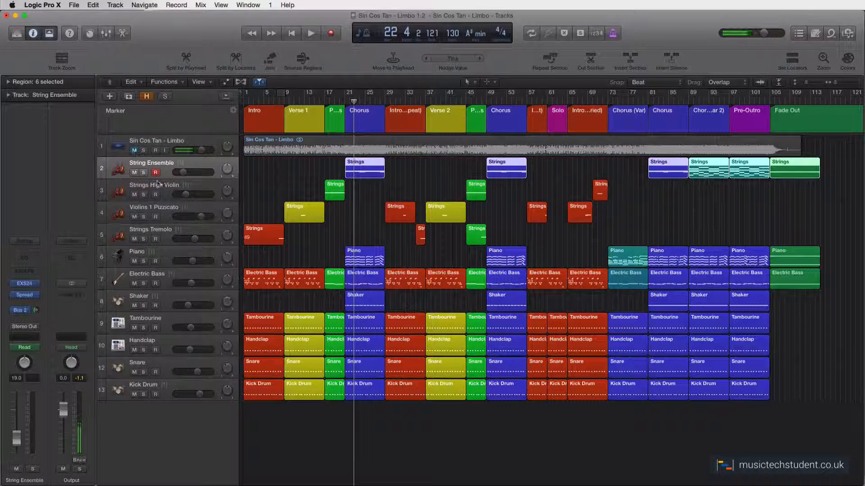
click(345, 101)
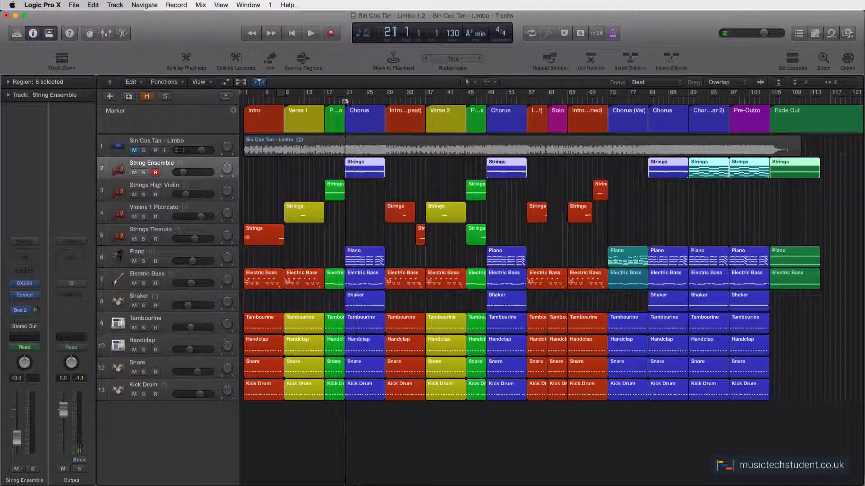
key(space)
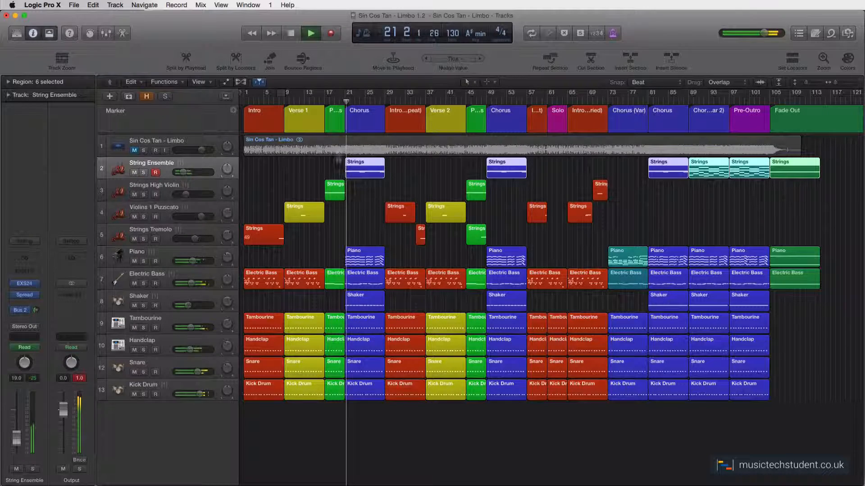
Step: Solo the String Ensemble track during playback, stop around bar 23 and take the track out of solo
click(144, 173)
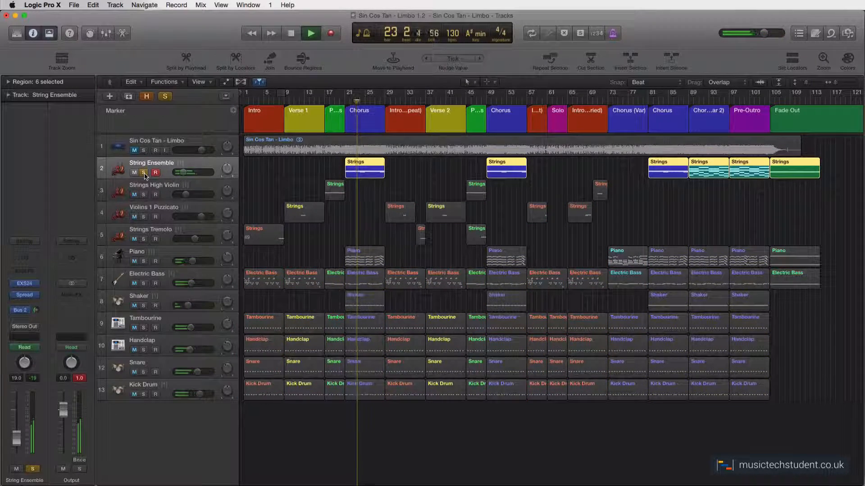
key(space)
click(144, 173)
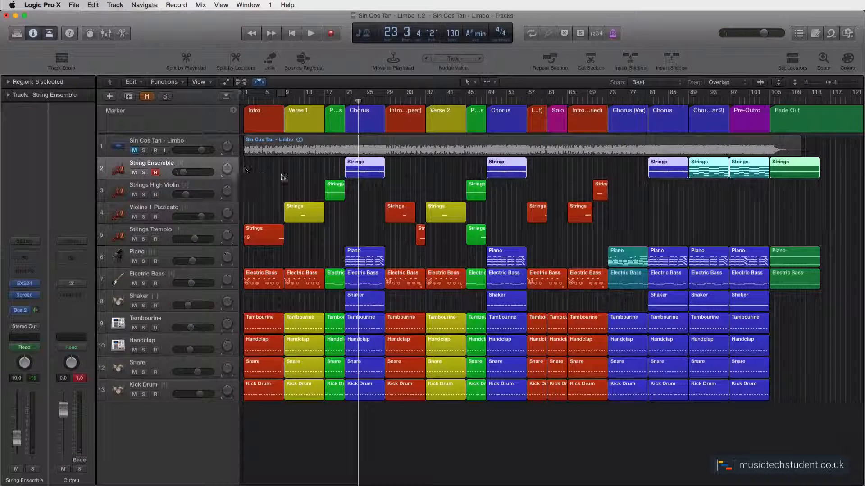
Step: Examine the String Ensemble chorus region's held and moving notes in the Piano Roll and close the editor
double_click(361, 165)
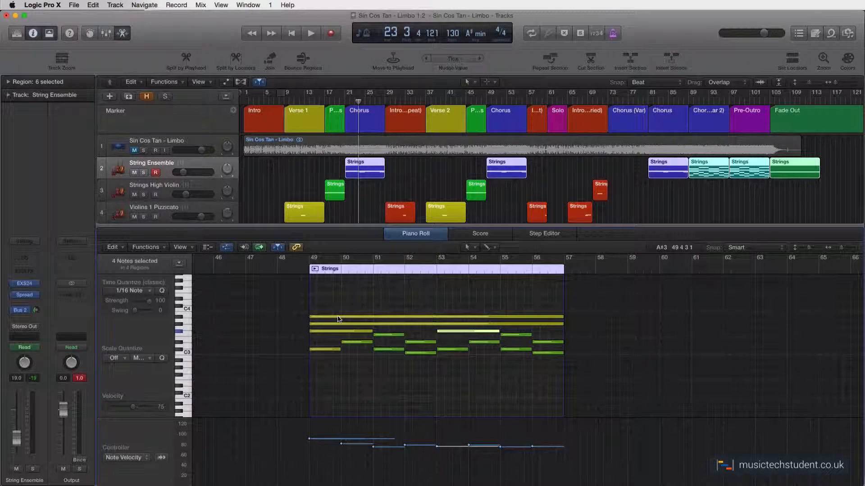
mouse_move(338, 319)
mouse_move(395, 320)
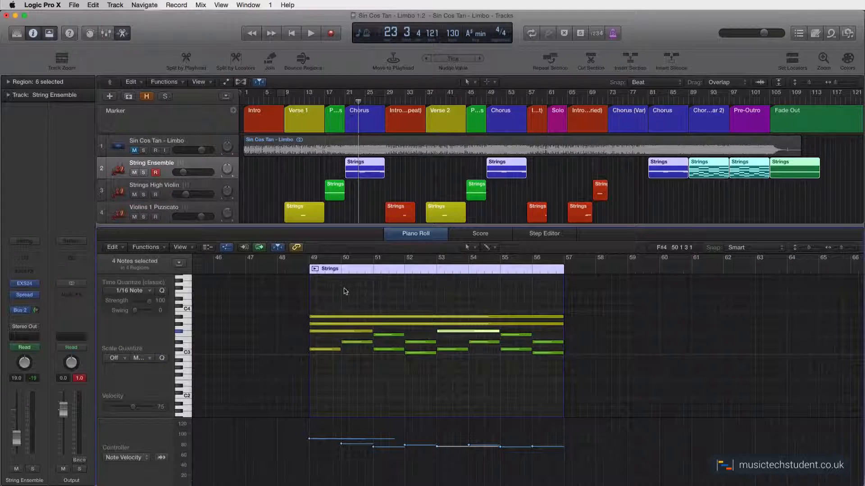
click(414, 238)
Step: Select the Violins 1 Pizzicato track and move the playhead to bar 48 in the second pre-chorus
click(172, 211)
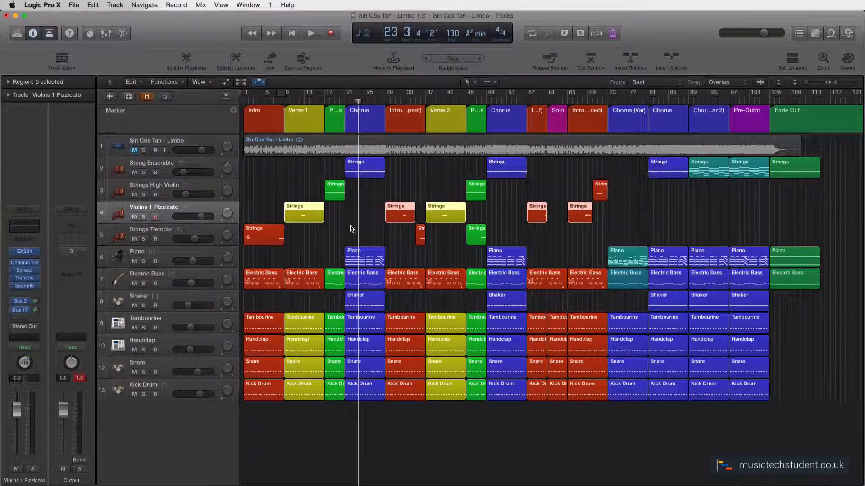
scroll(350, 228, right, 1)
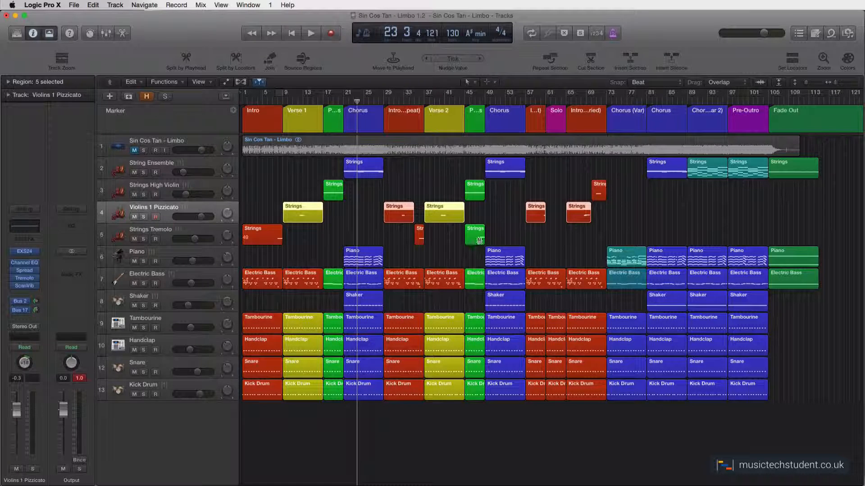
click(481, 102)
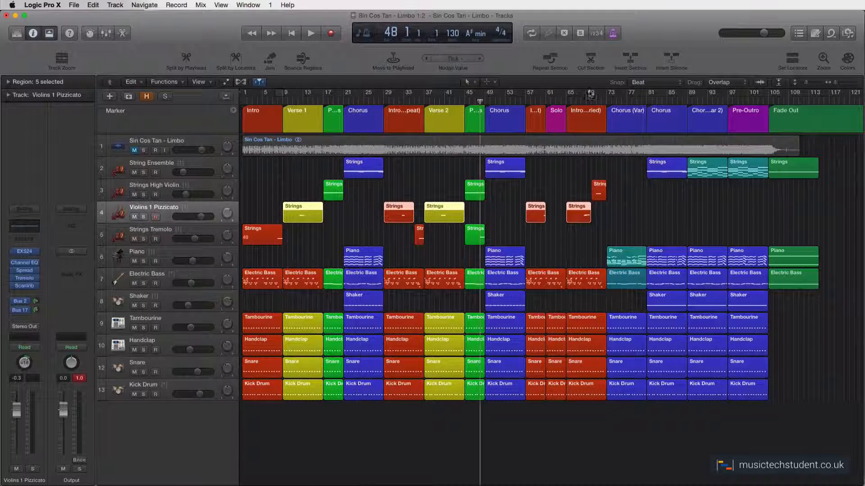
Step: Select the Strings High Violin and Strings Tremolo regions in the second pre-chorus and examine their notes together in the Piano Roll
drag(835, 82, 838, 83)
scroll(695, 188, right, 10)
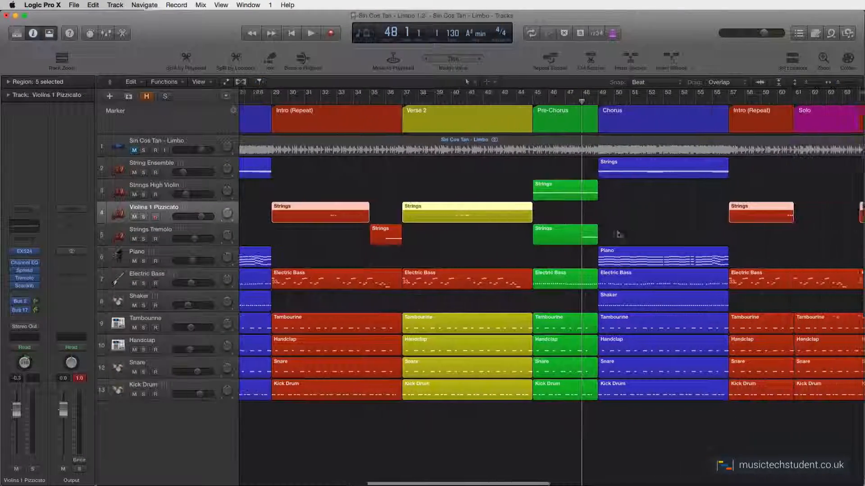
drag(559, 253, 558, 194)
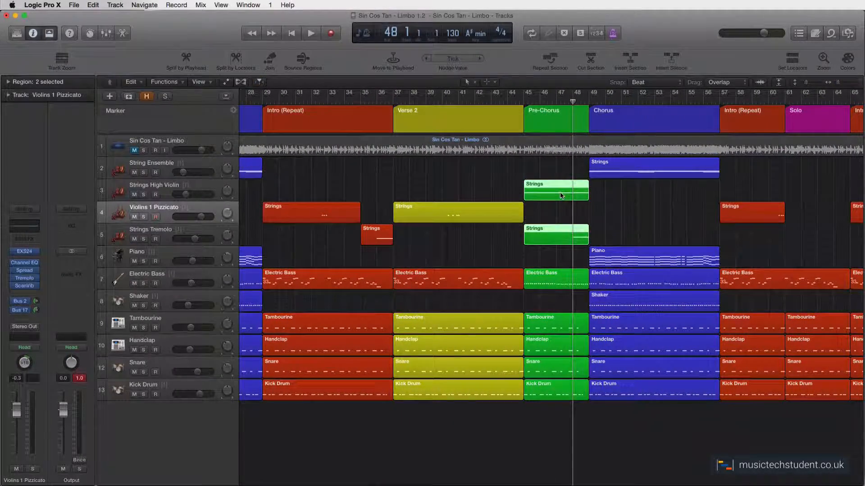
click(122, 33)
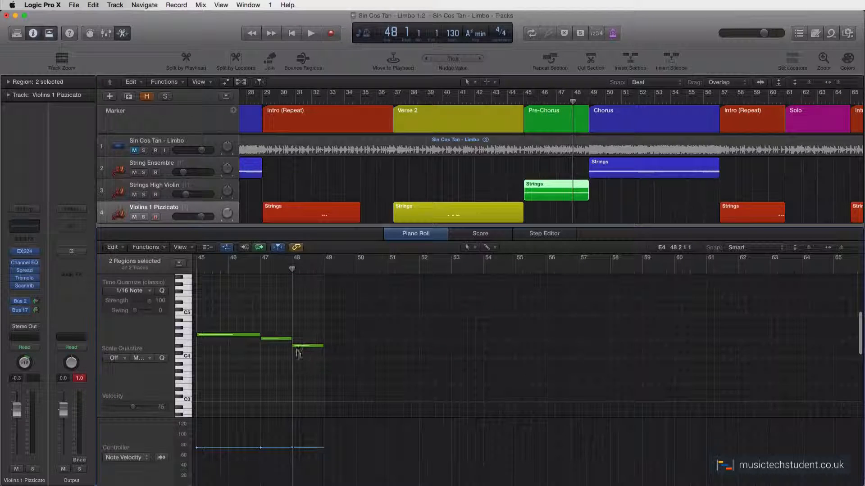
Step: Solo the reference track, play the second pre-chorus from around bar 46 to bar 49, and take the track out of solo
click(144, 150)
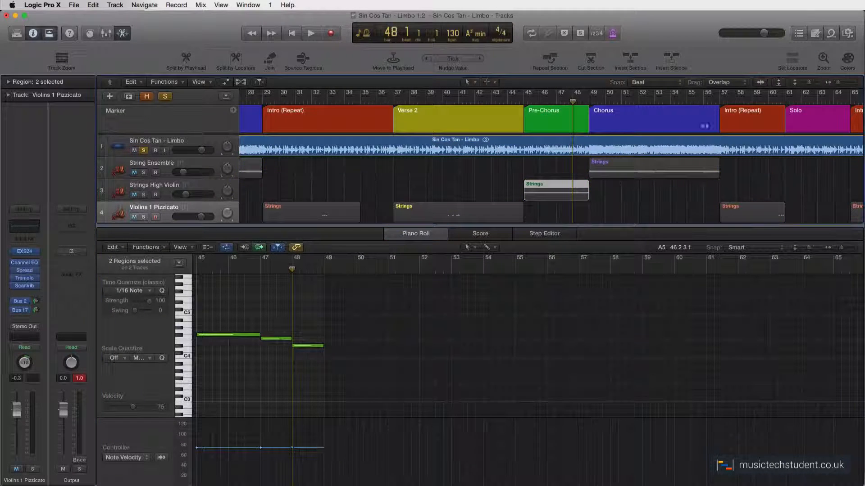
click(548, 102)
key(space)
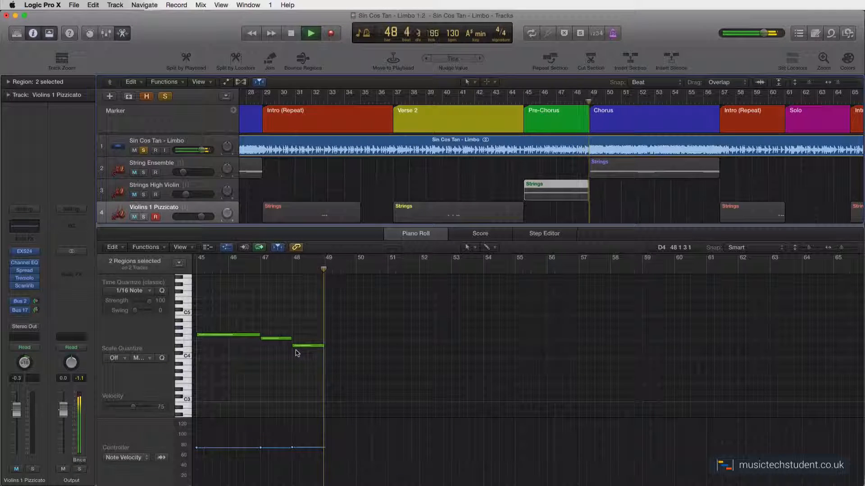
key(space)
click(143, 151)
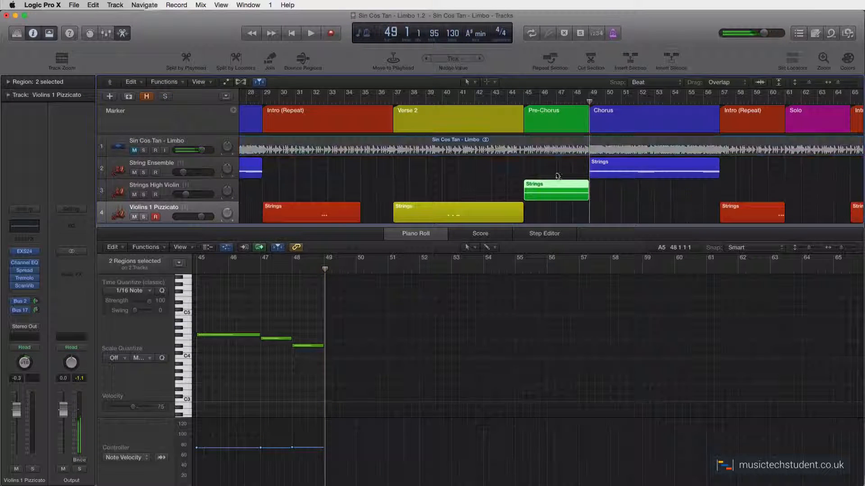
Step: Play the recreated high violin and tremolo part in the second pre-chorus, stop in bar 48 and close the Piano Roll
scroll(343, 172, down, 2)
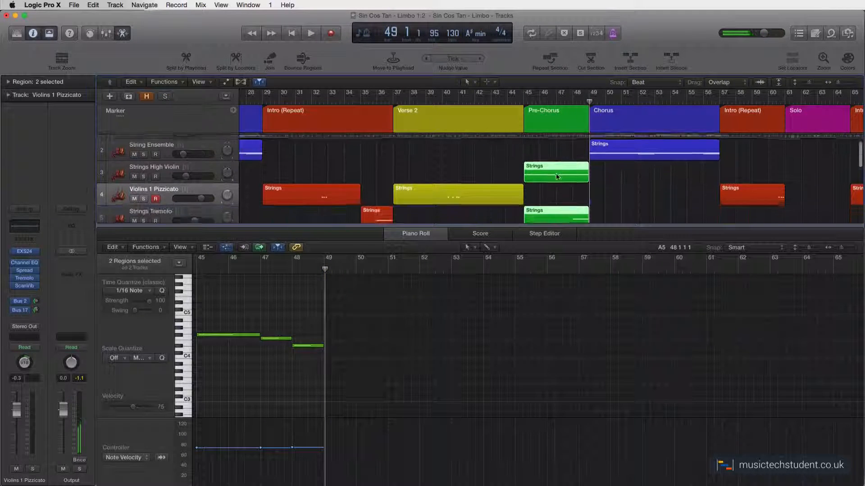
click(538, 100)
key(space)
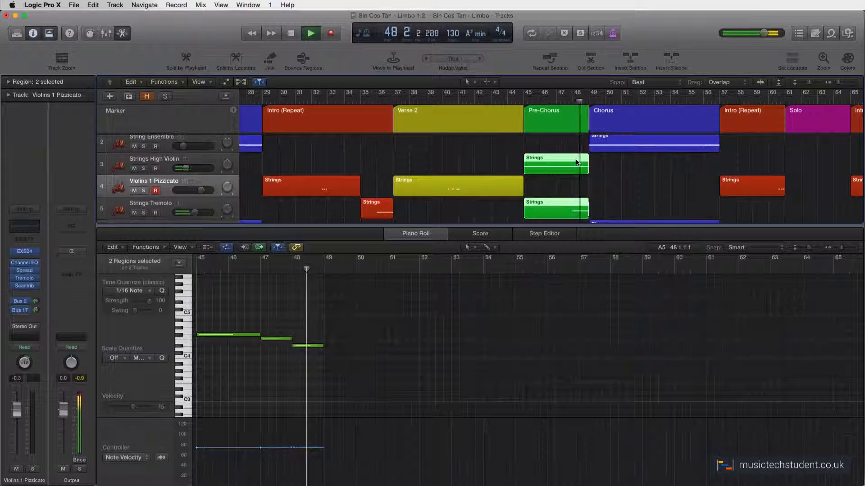
key(space)
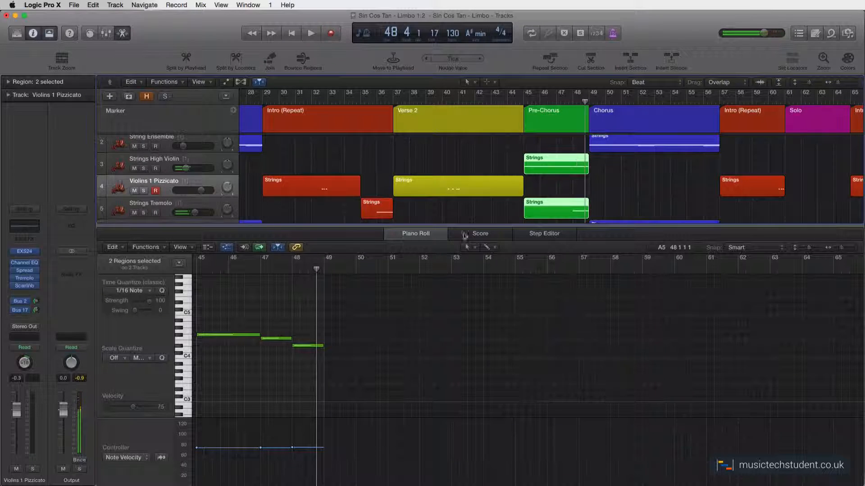
click(436, 234)
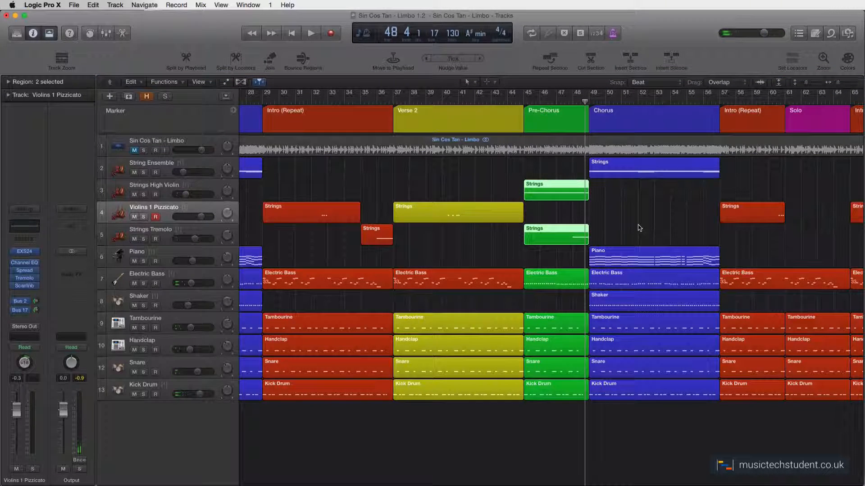
drag(837, 83, 834, 86)
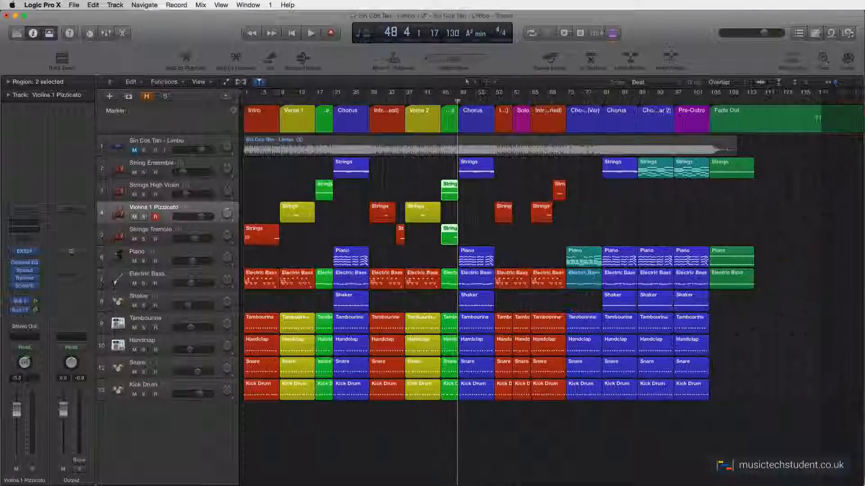